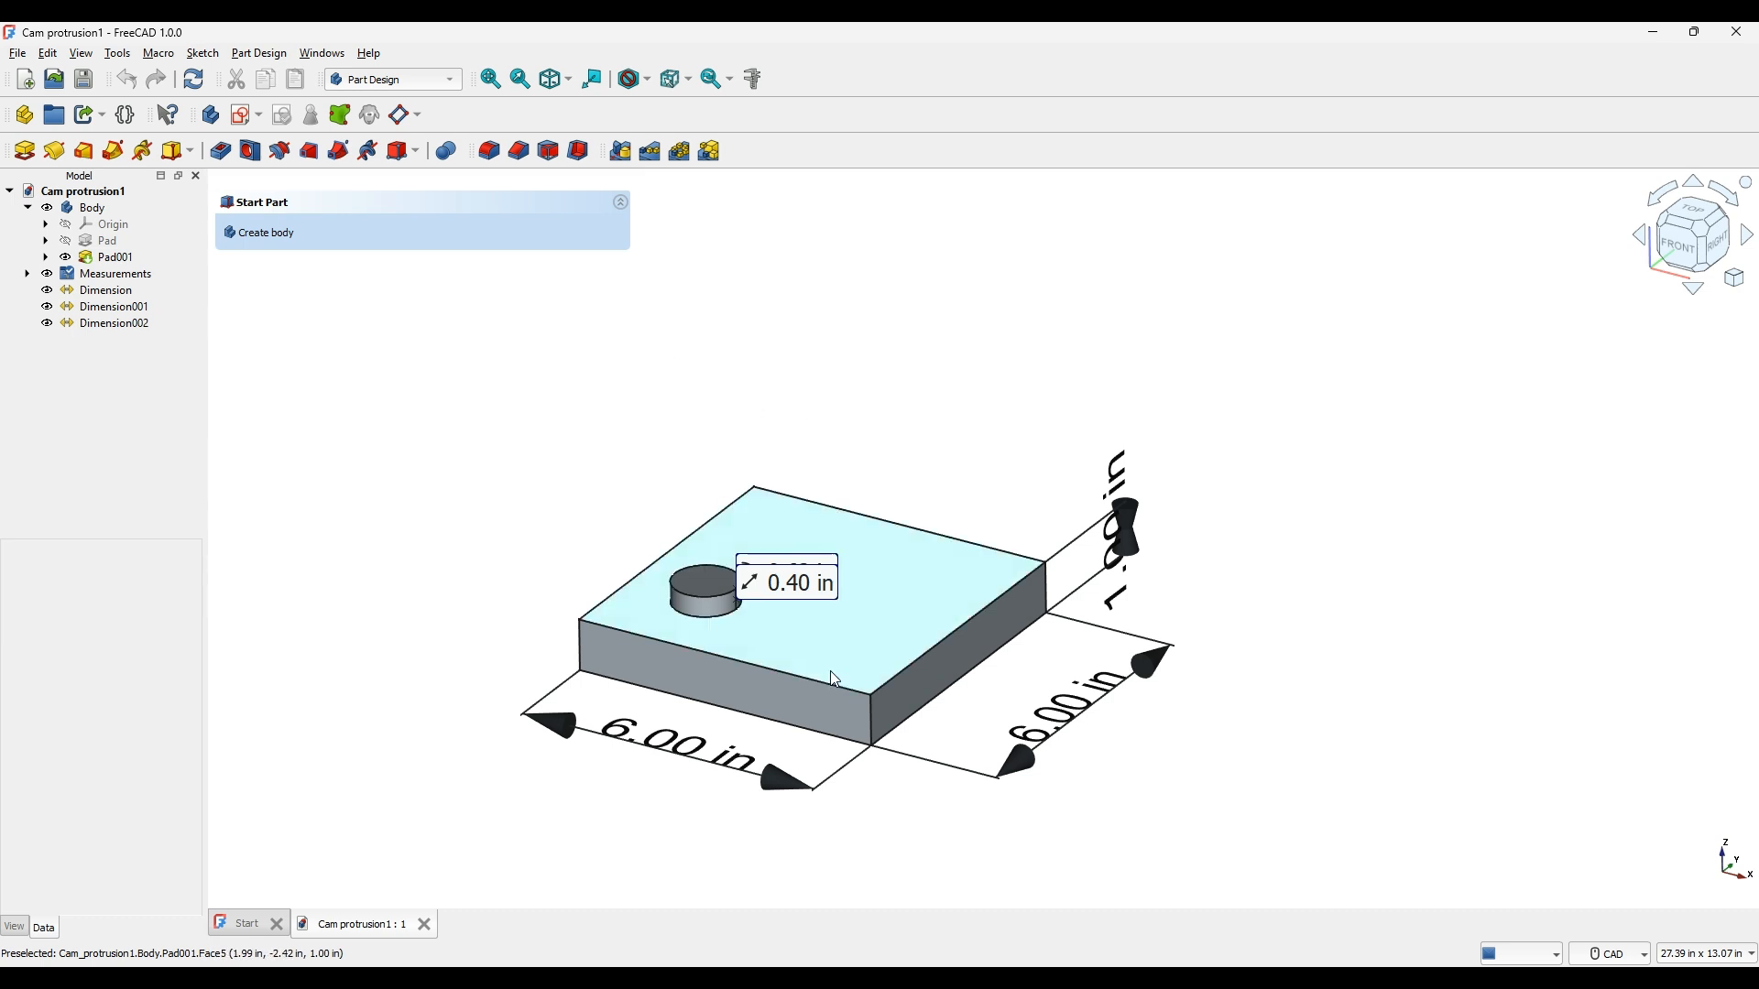
Step: Switch to the CAM workbench and create a job from the body, with stock extending the model's bounding box by 0.04 in
{"action": "scroll", "coordinate": [825, 672], "scroll_direction": "up", "scroll_amount": 2}
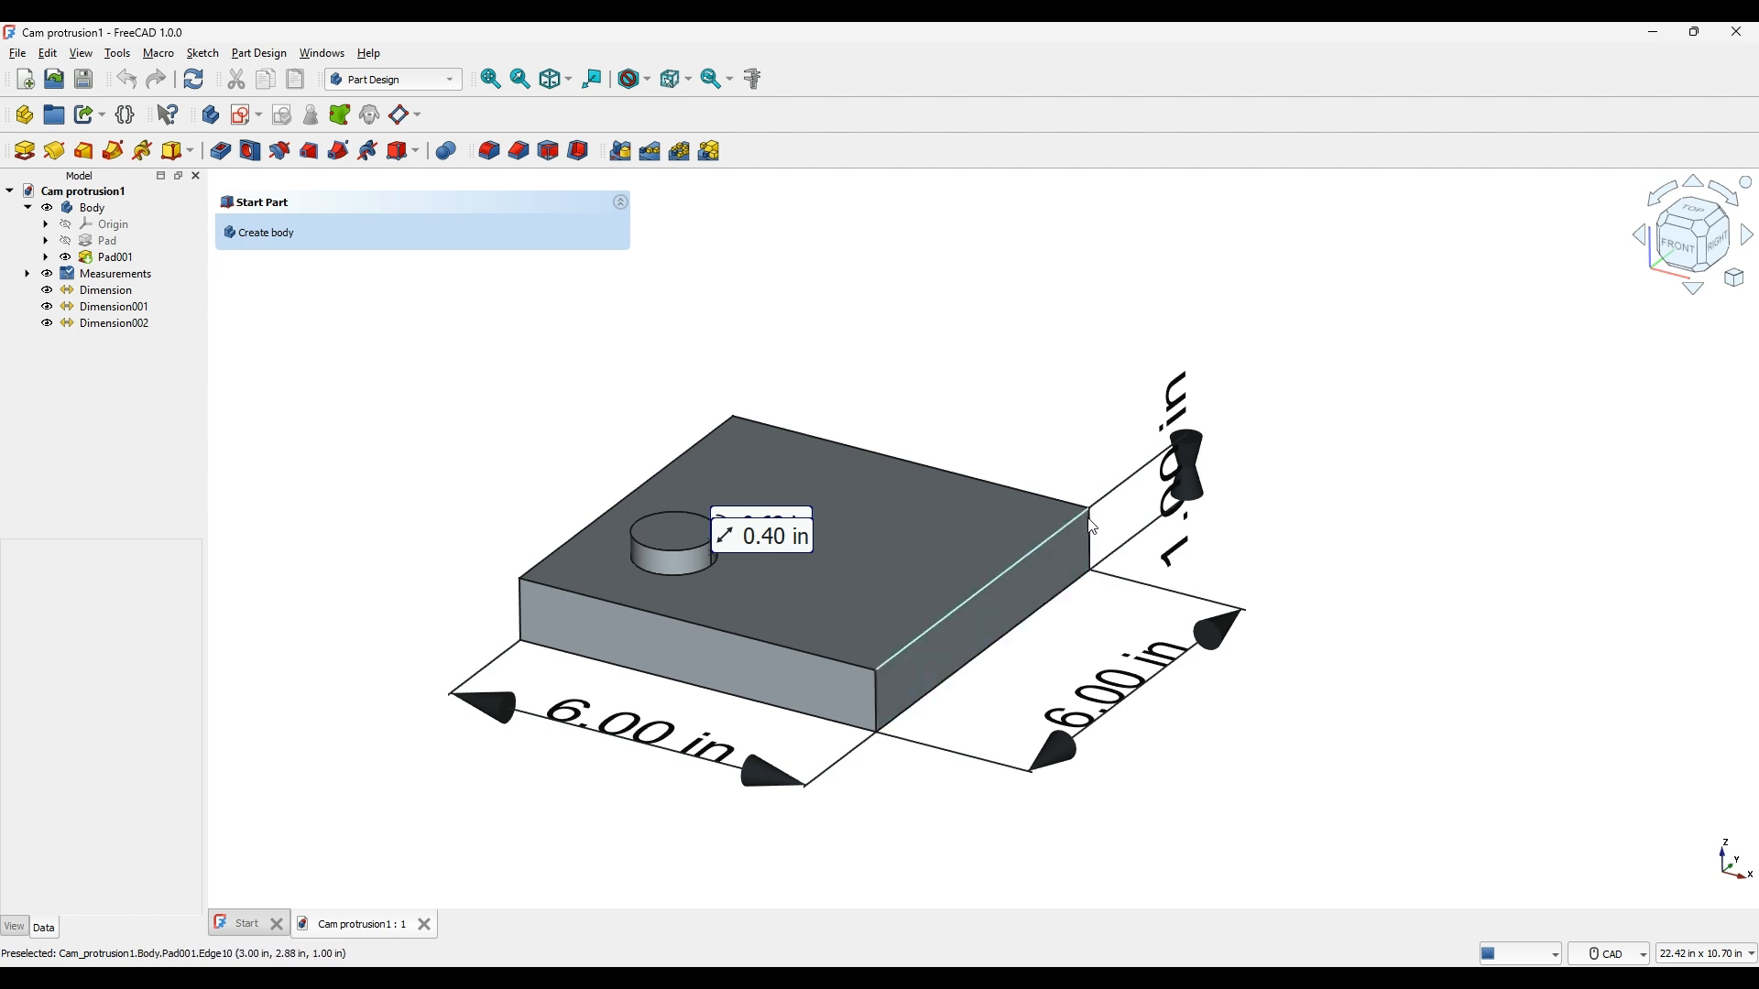
{"action": "middle_click_drag", "start_coordinate": [724, 568], "coordinate": [786, 461]}
{"action": "scroll", "coordinate": [711, 423], "scroll_direction": "up", "scroll_amount": 5}
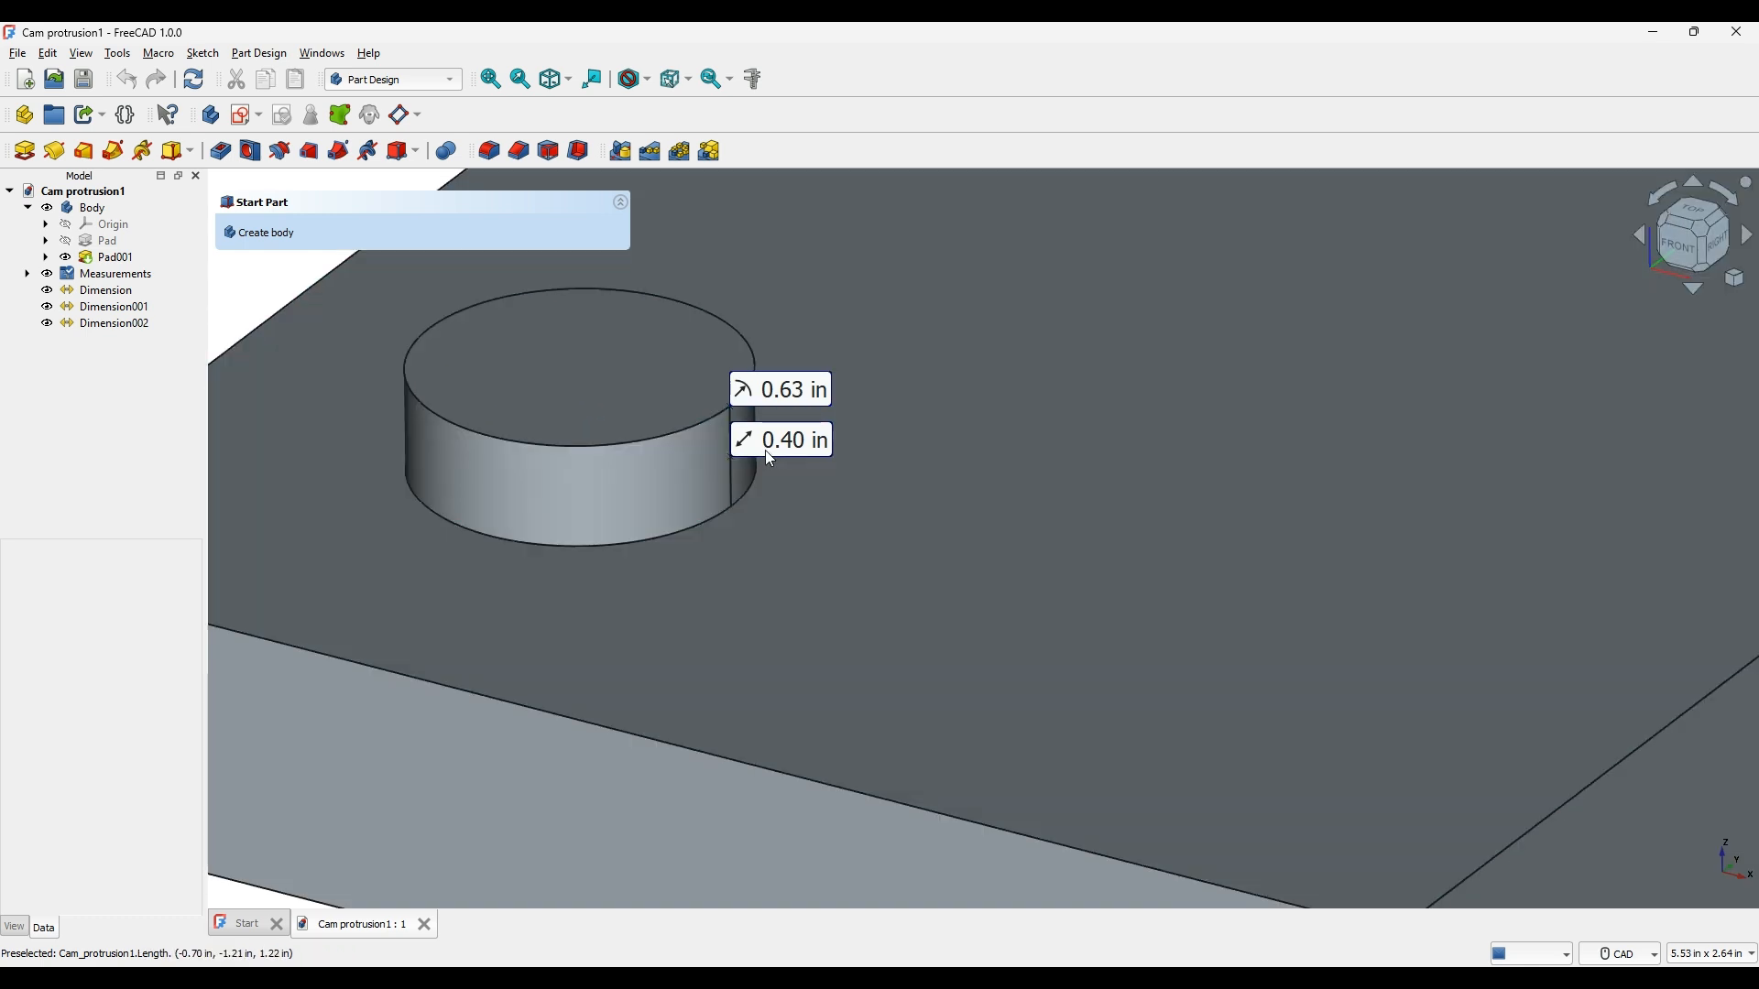
{"action": "scroll", "coordinate": [676, 566], "scroll_direction": "down", "scroll_amount": 1}
{"action": "scroll", "coordinate": [676, 566], "scroll_direction": "down", "scroll_amount": 4}
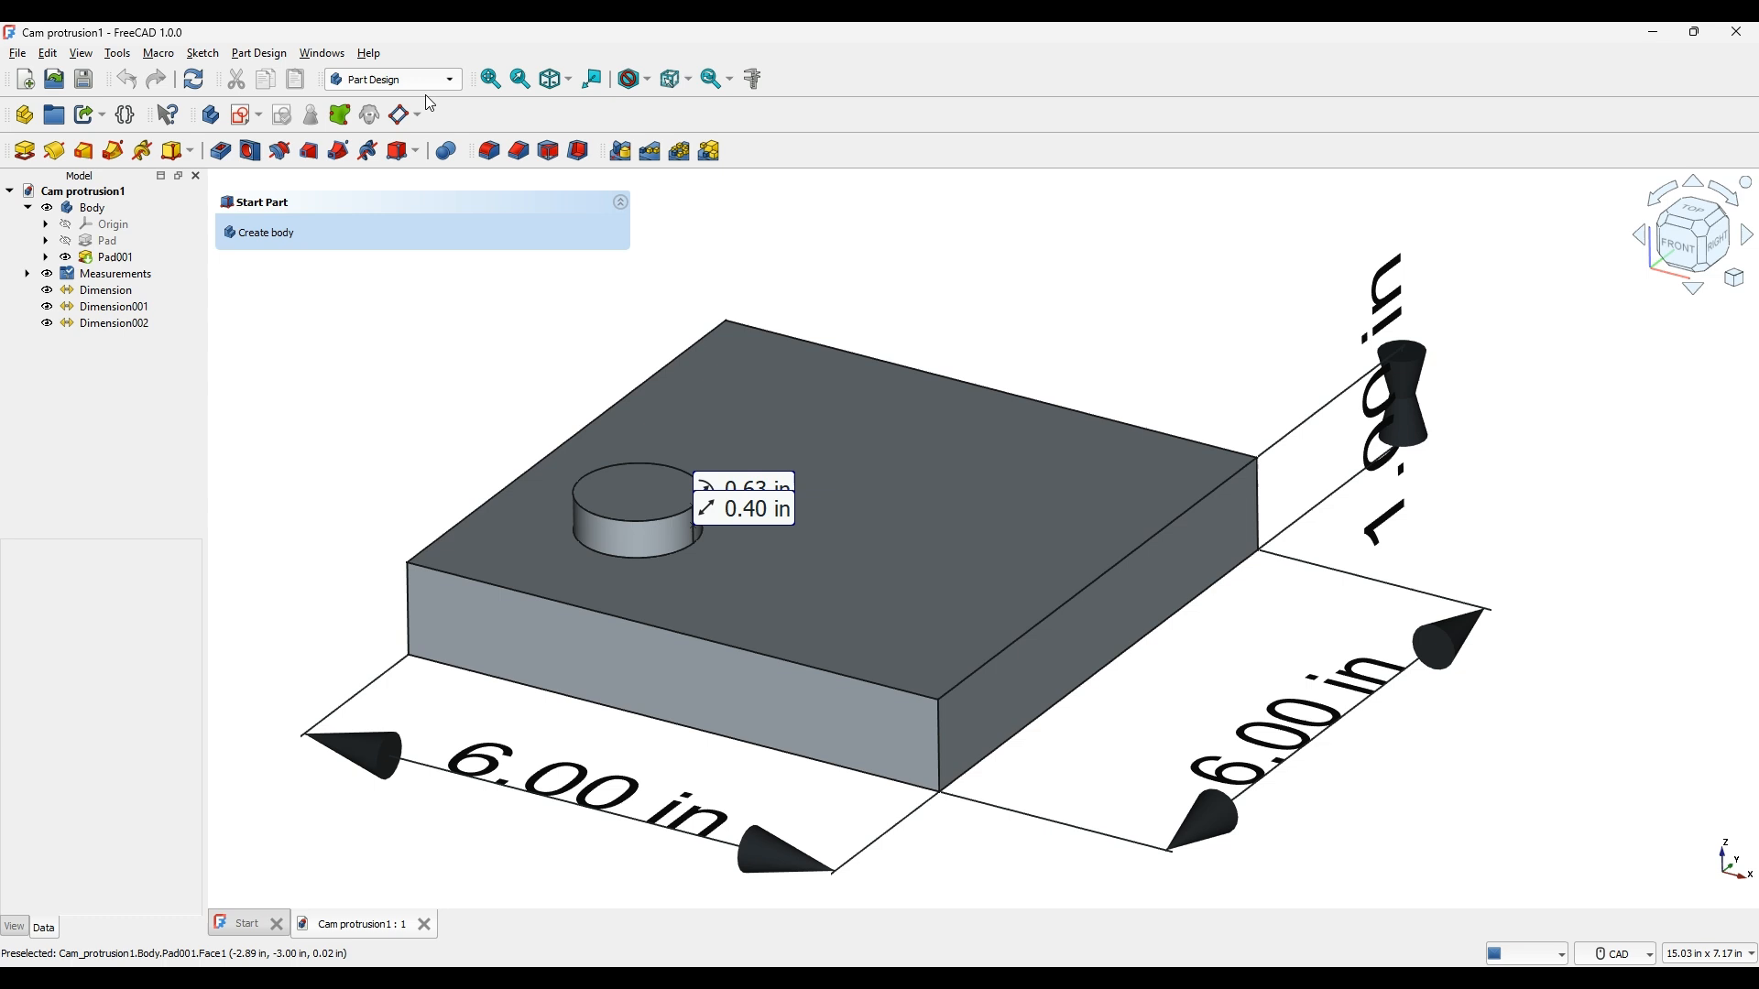
{"action": "left_click", "coordinate": [362, 87]}
{"action": "left_click", "coordinate": [459, 244]}
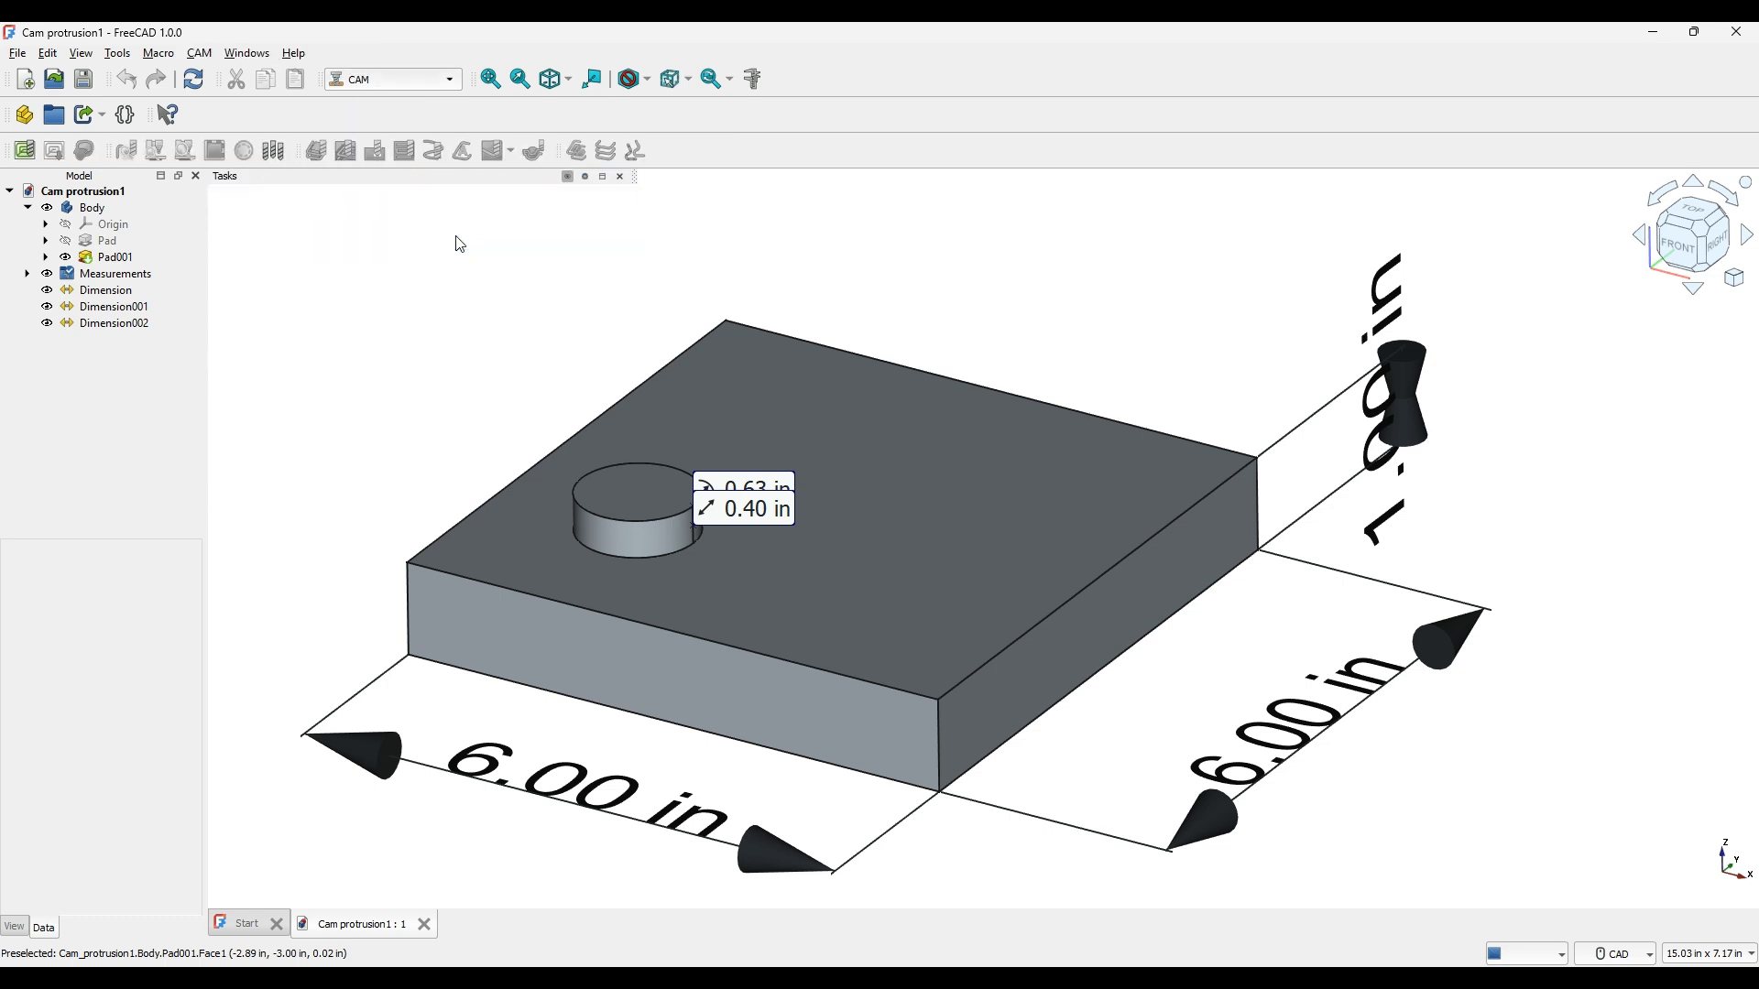
{"action": "left_click", "coordinate": [26, 153]}
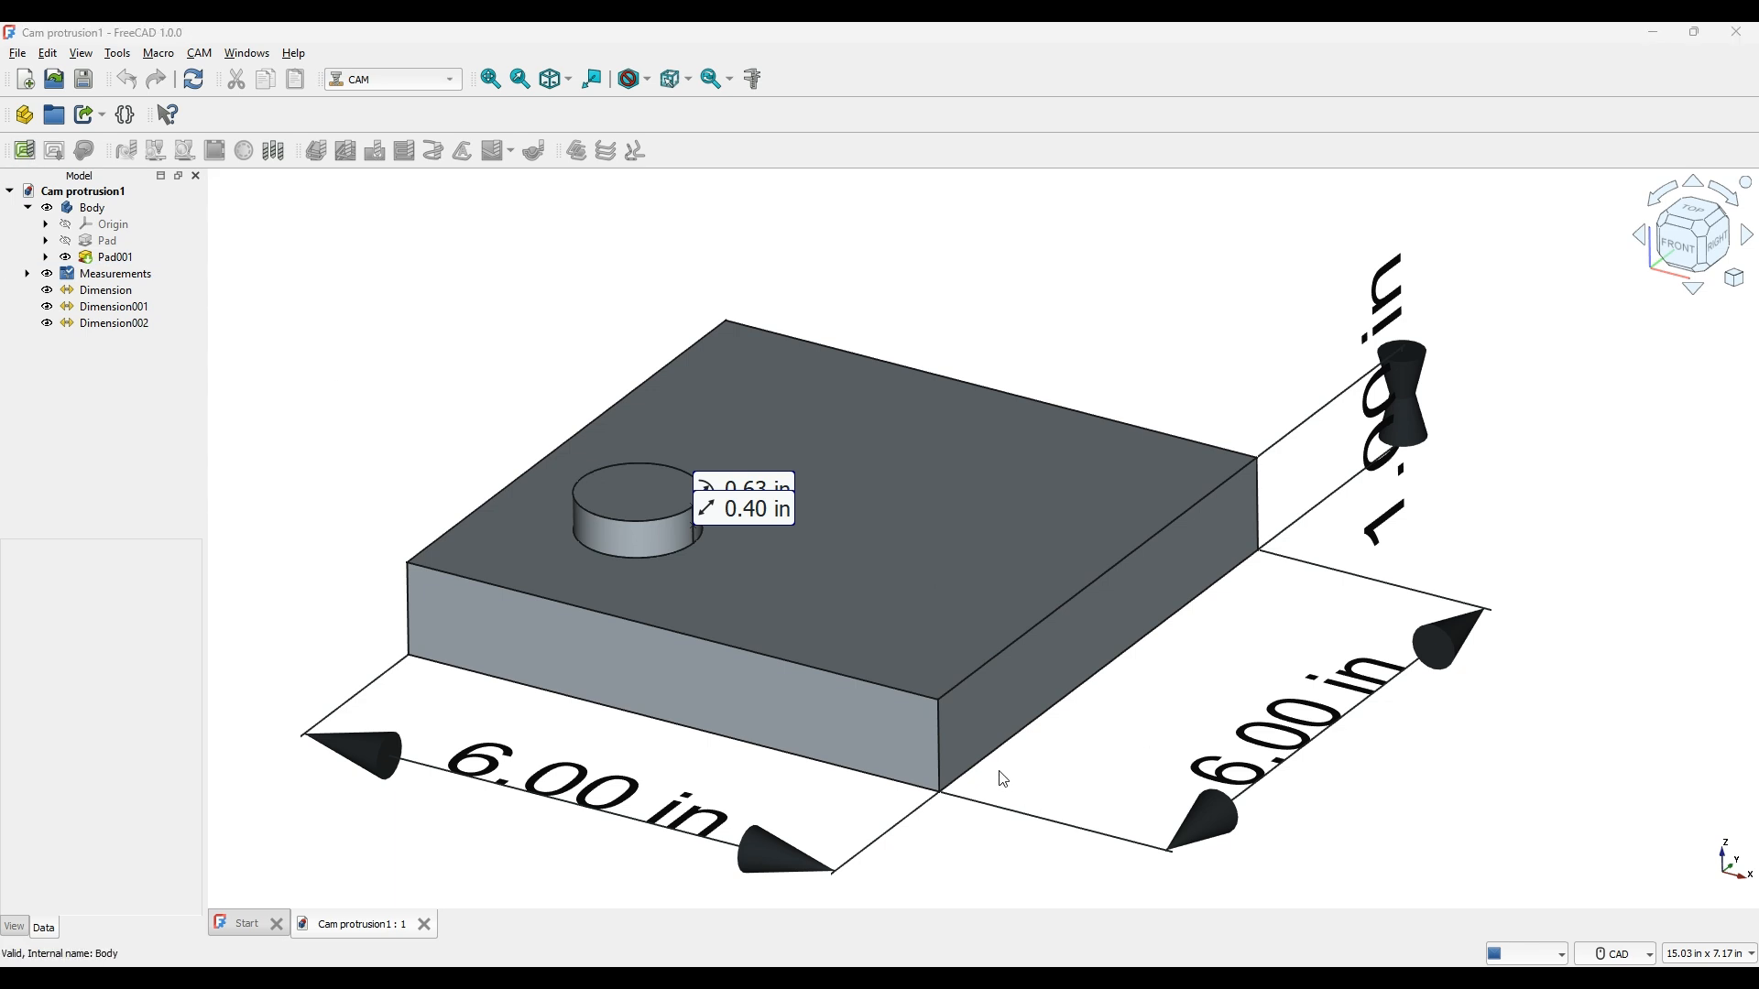
{"action": "key", "text": "Return"}
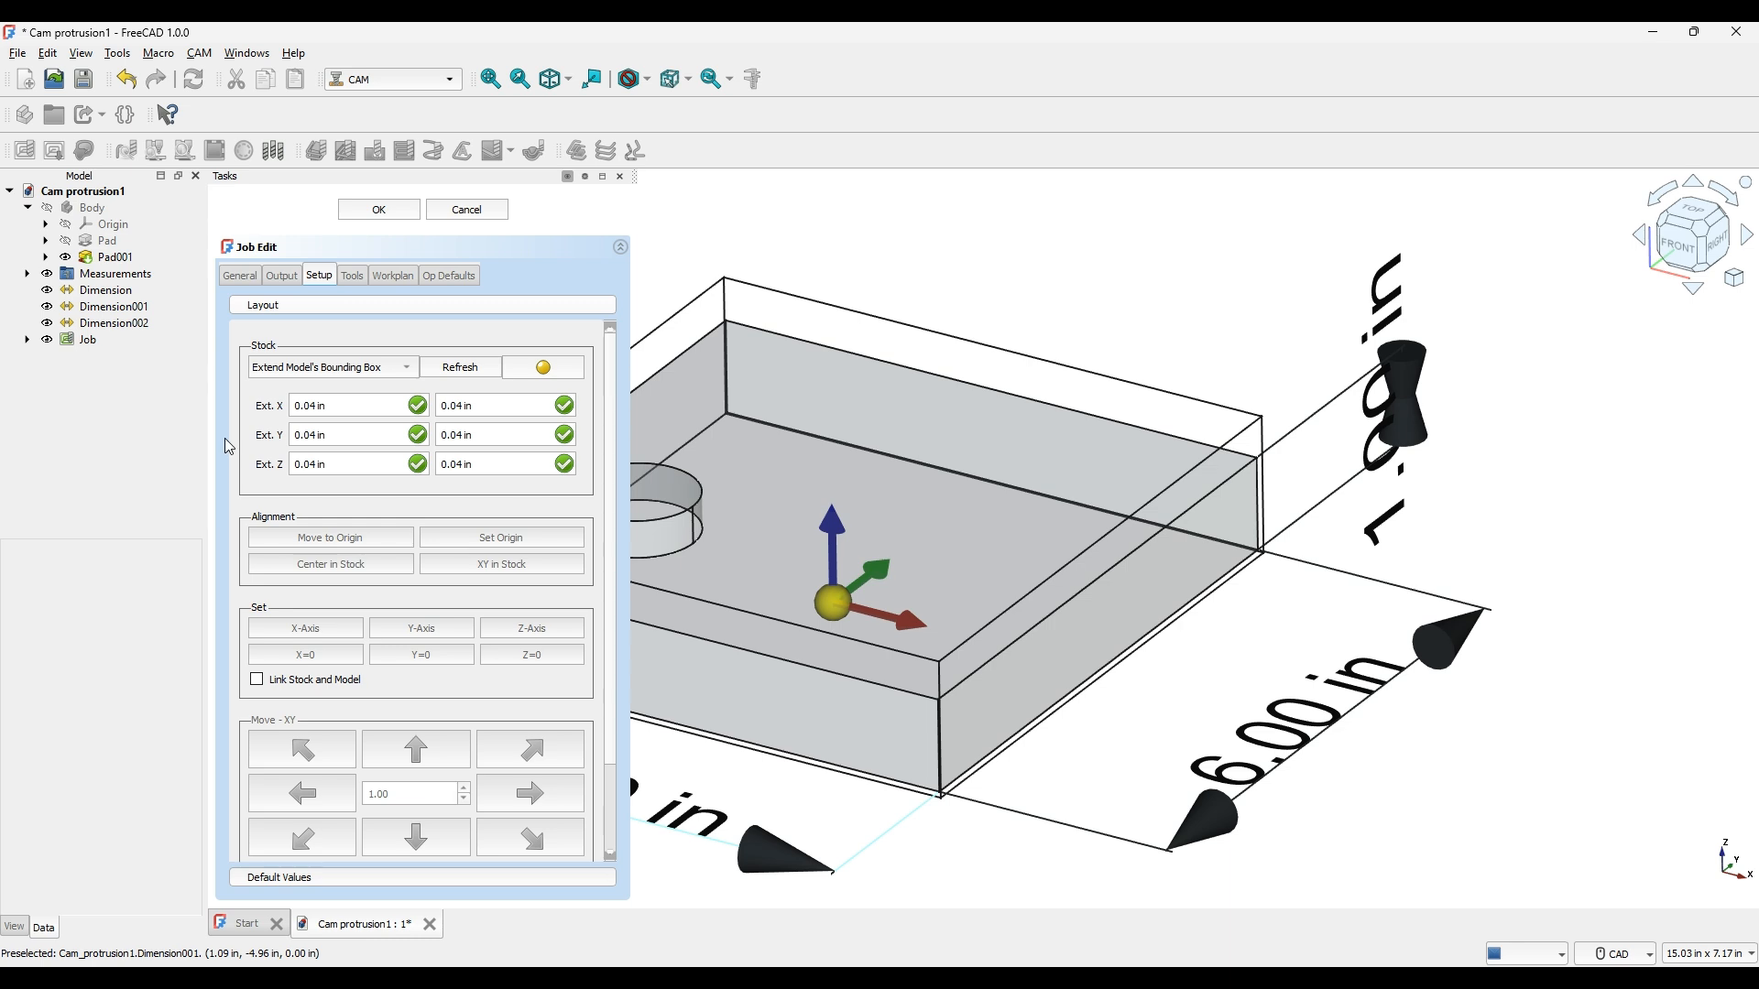
{"action": "left_click", "coordinate": [403, 213]}
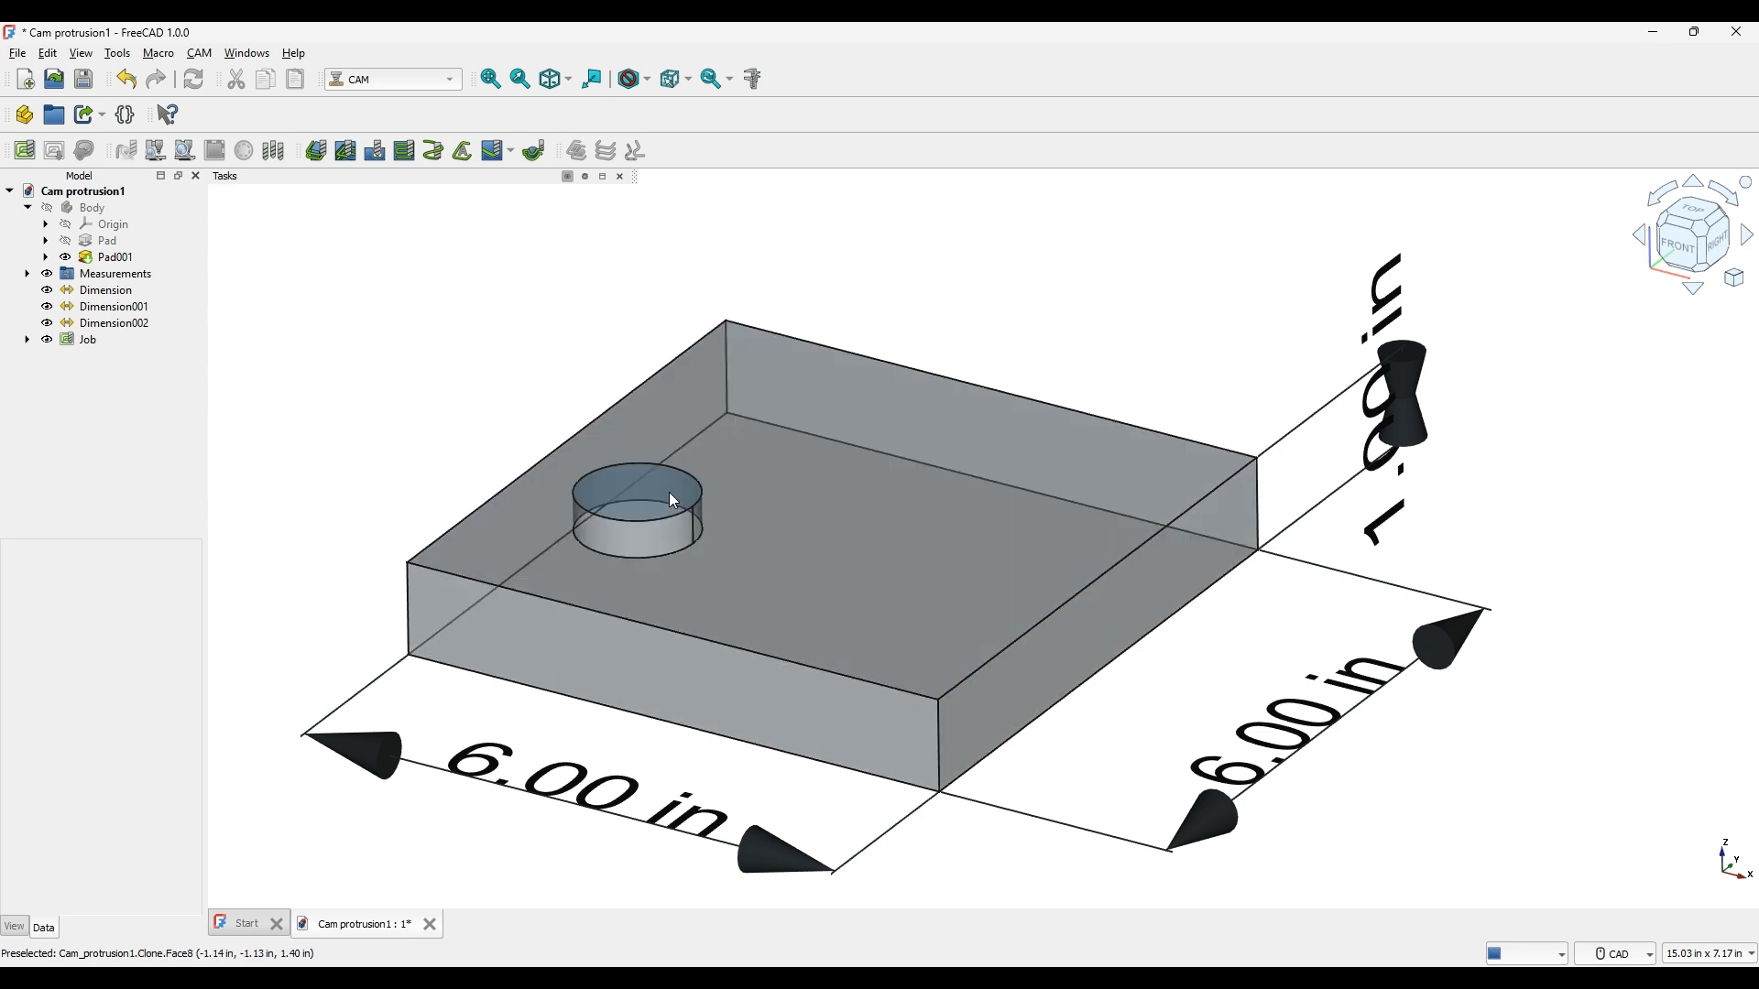
Step: Add a face milling operation on the boss's top face with boundary shape Stock, ZigZag pattern and 40 percent step over
{"action": "left_click", "coordinate": [667, 500]}
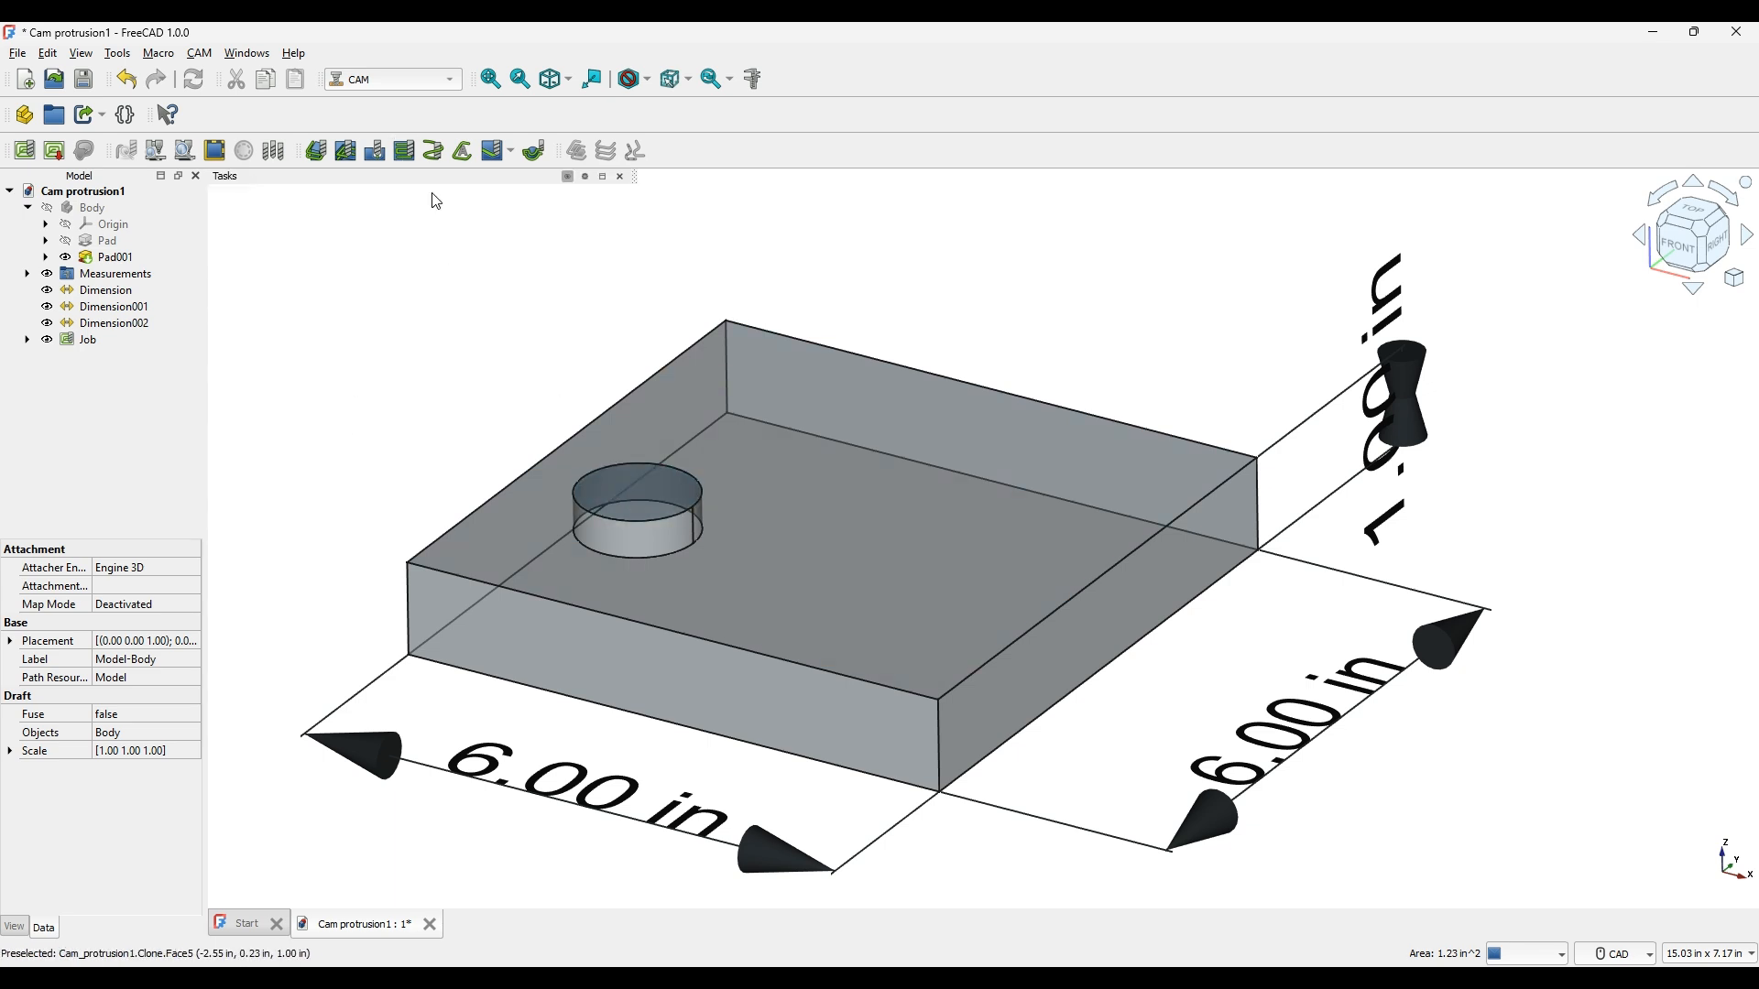
{"action": "left_click", "coordinate": [404, 152]}
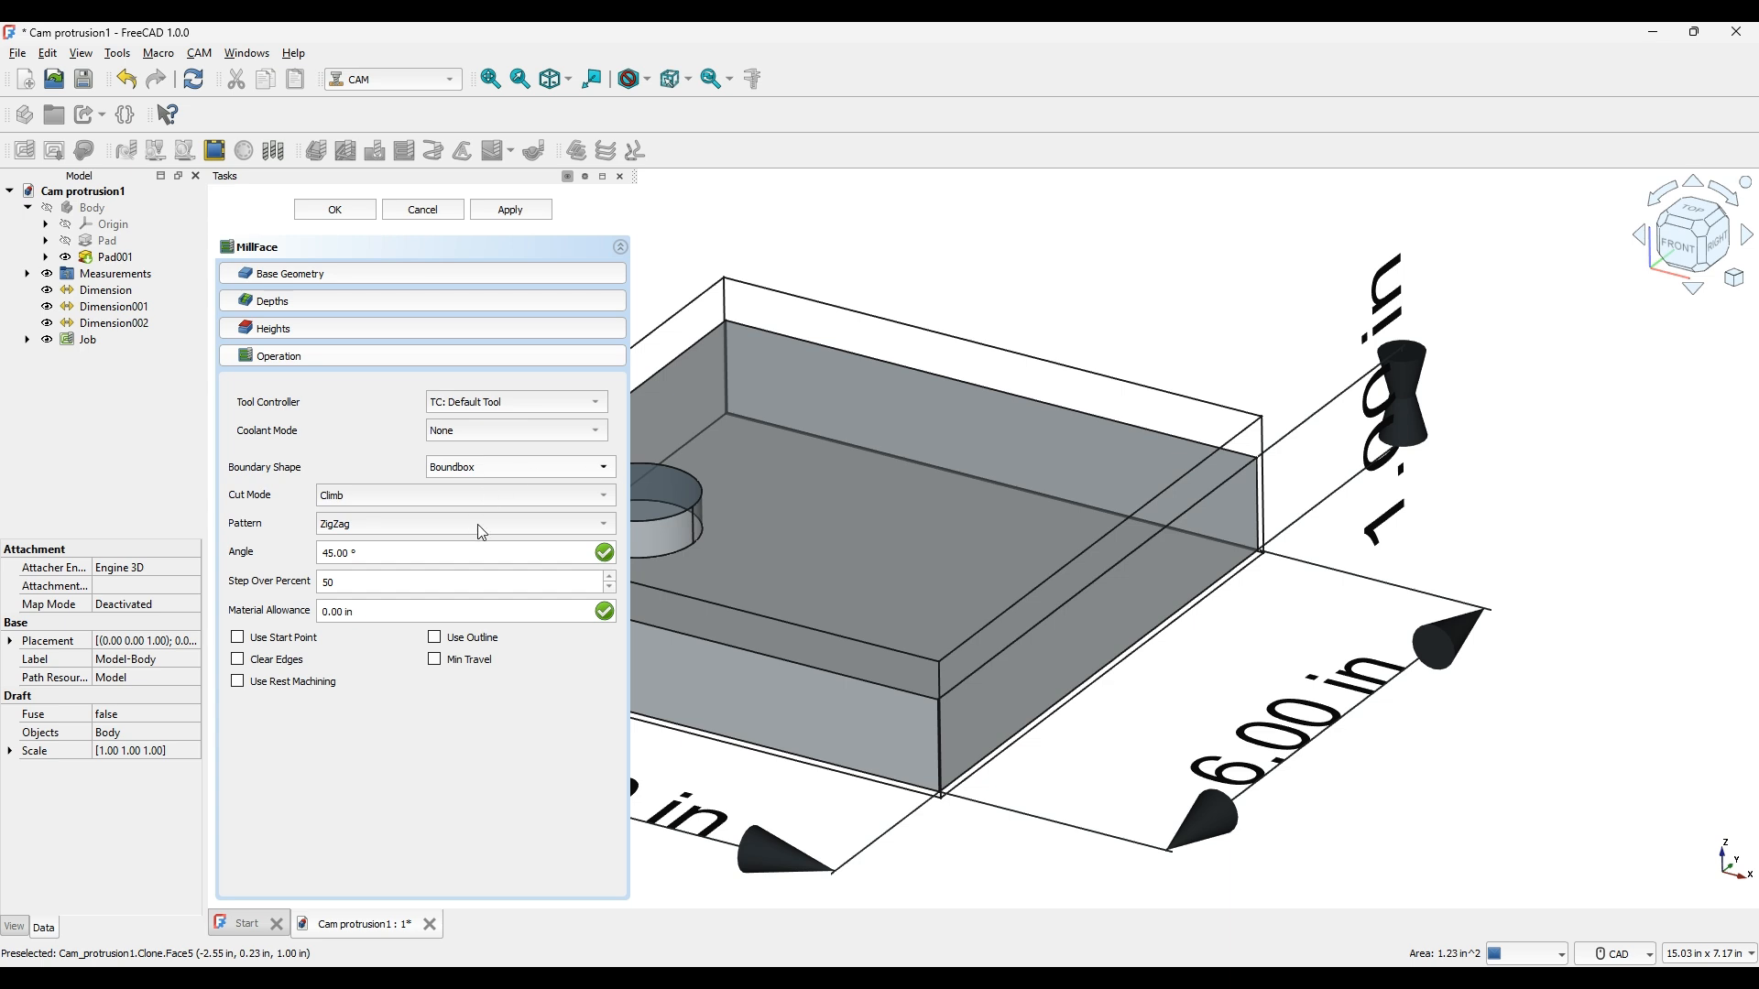
{"action": "left_click", "coordinate": [609, 588]}
{"action": "left_click", "coordinate": [326, 305]}
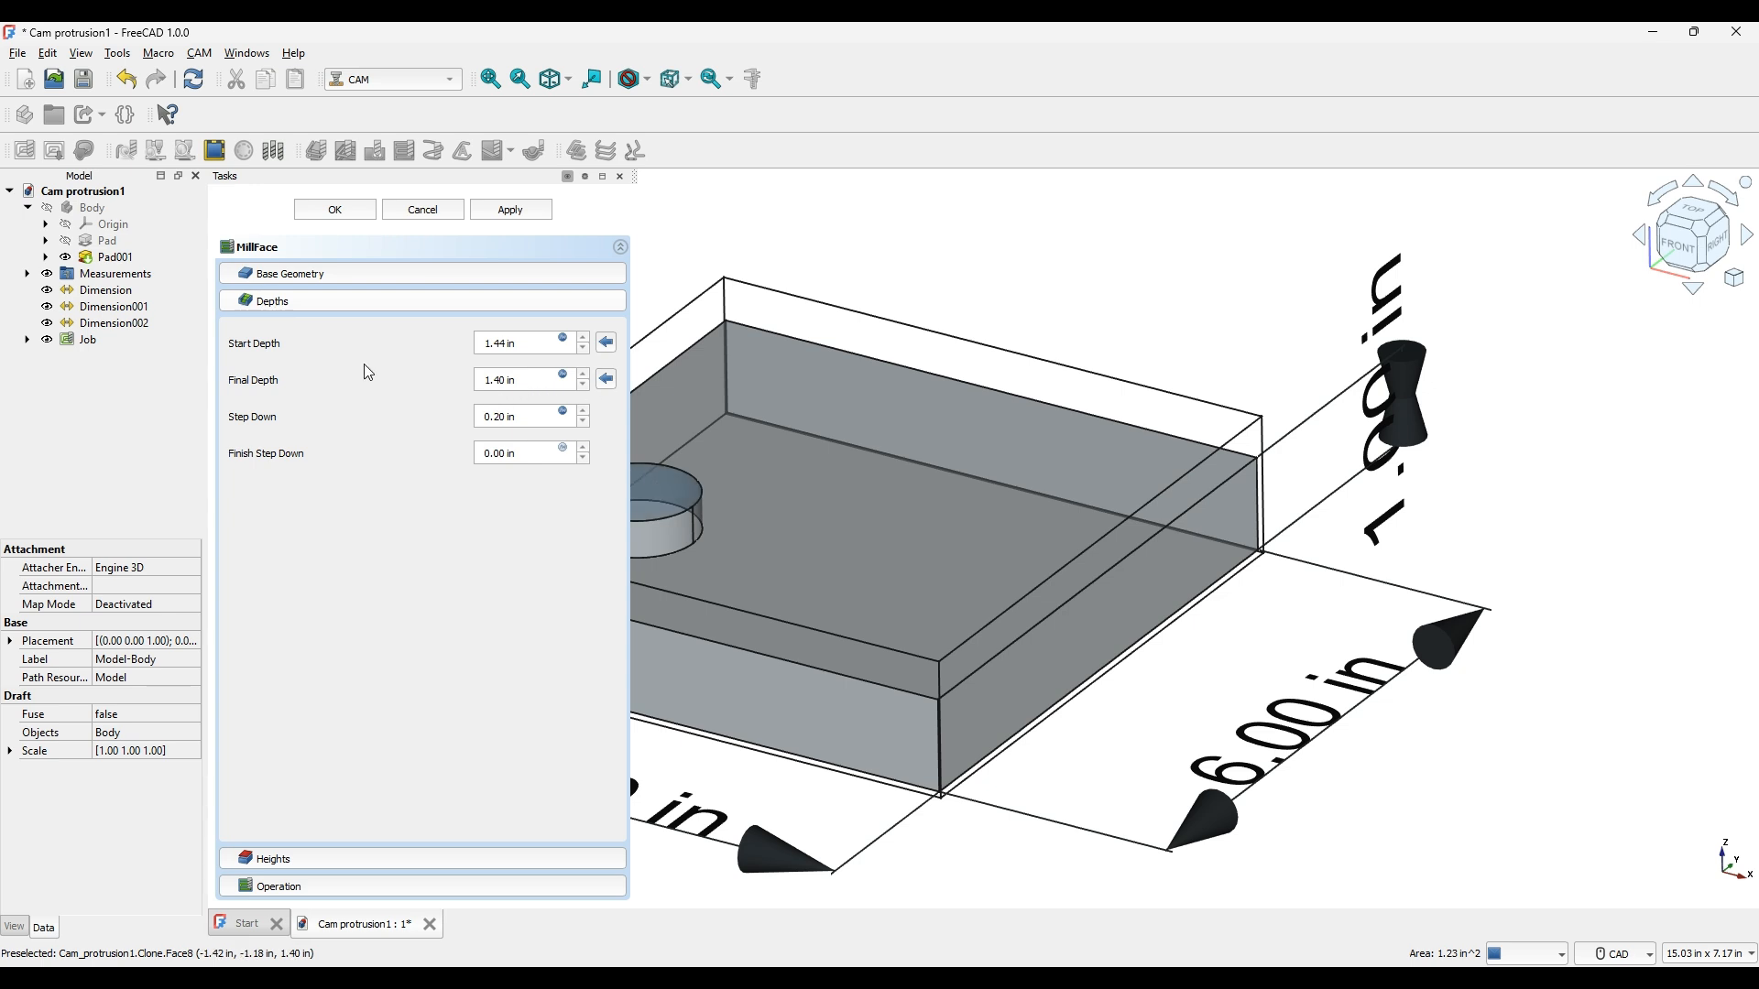
{"action": "left_click", "coordinate": [357, 887]}
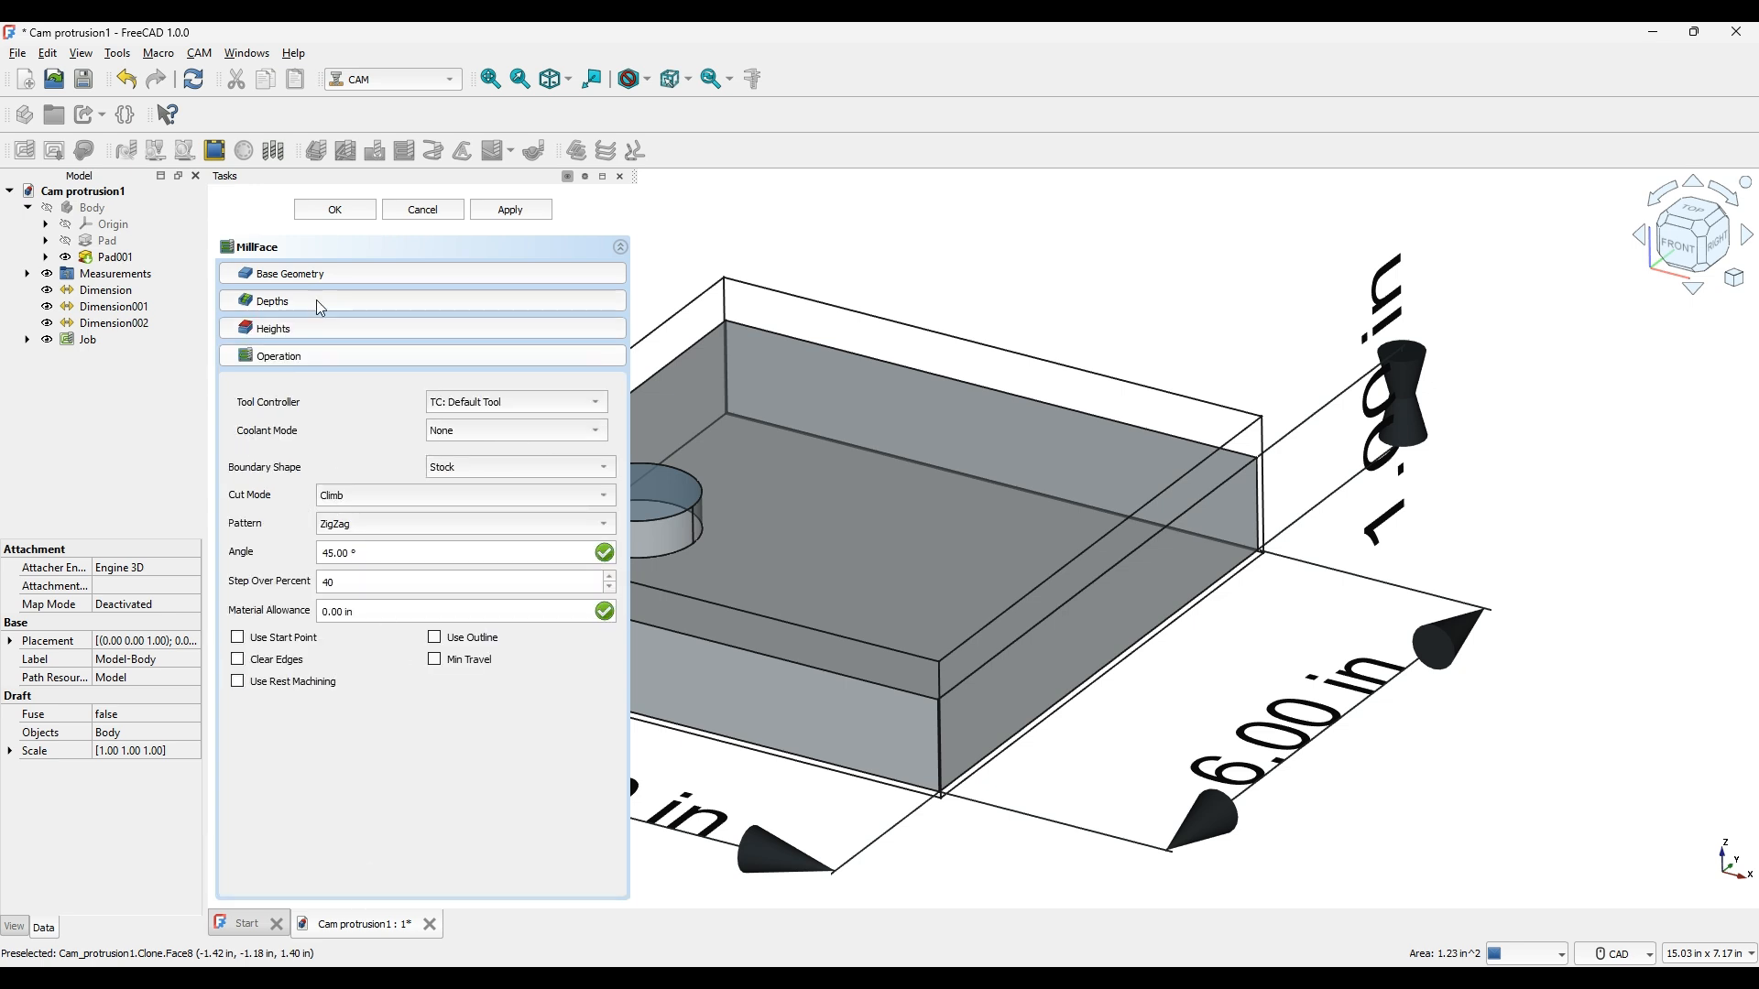
{"action": "left_click", "coordinate": [348, 216]}
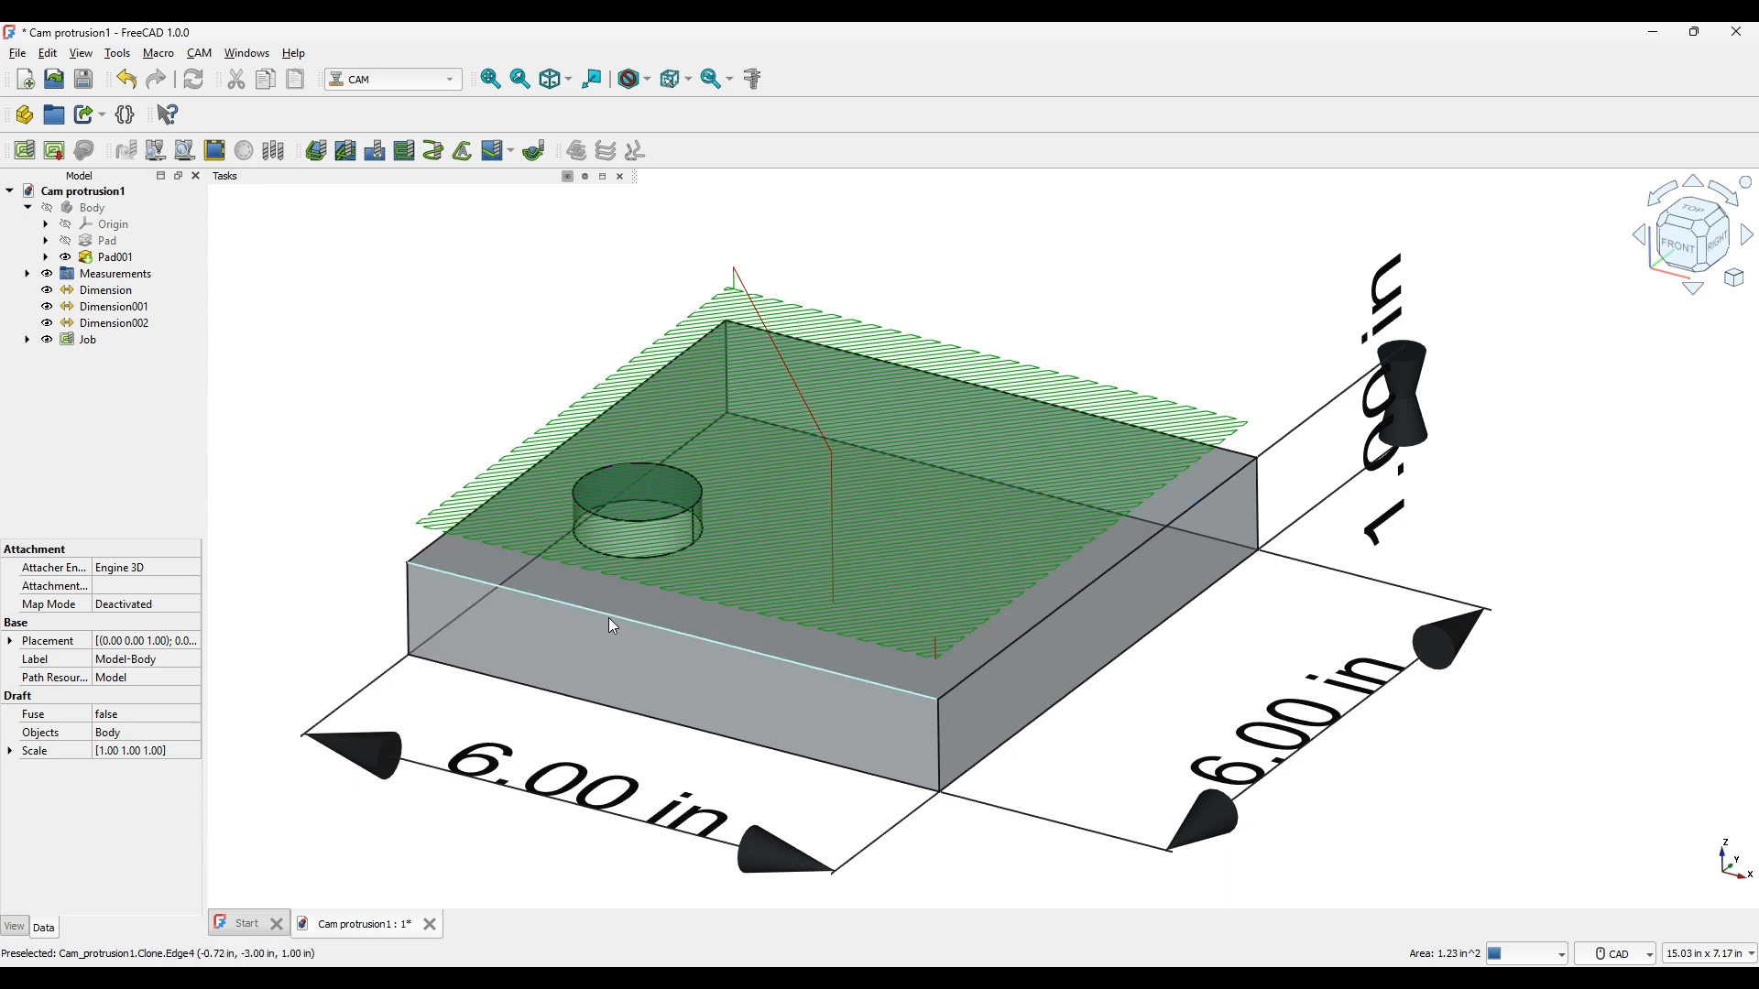
Step: Add an Adaptive clearing operation on the boss's base edge with cut region Outside and a start depth of 1.40 in
{"action": "key", "text": "1"}
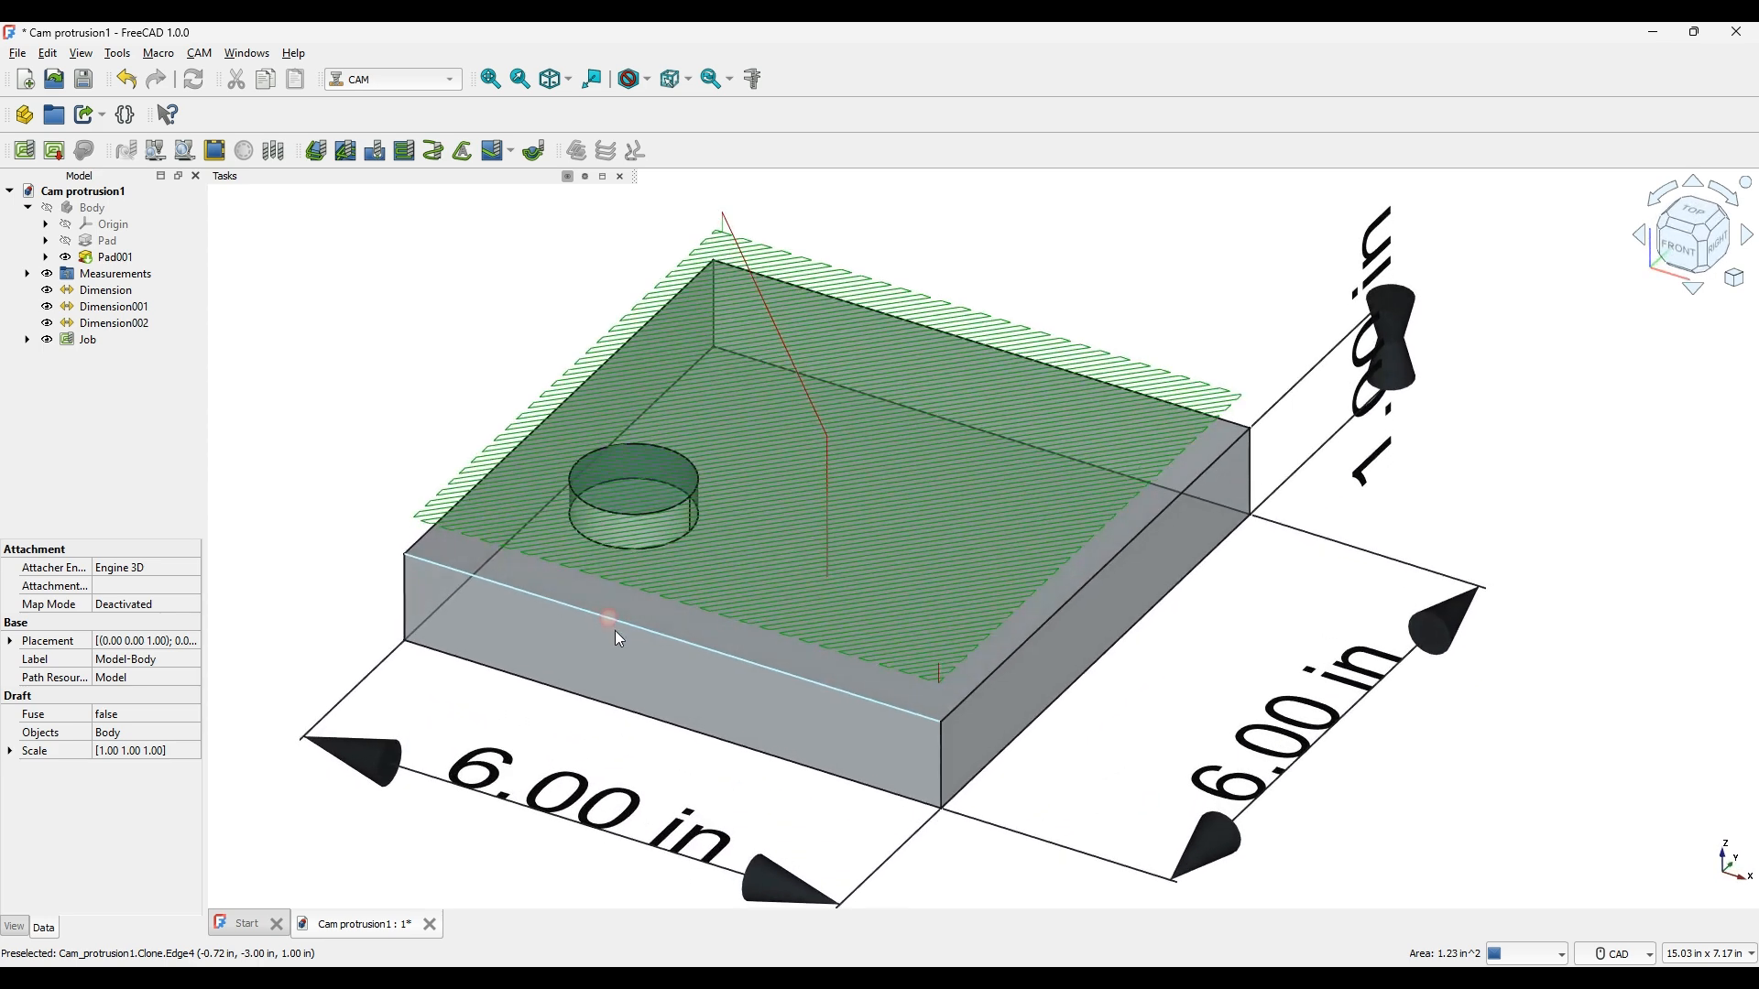
{"action": "middle_click_drag", "start_coordinate": [596, 635], "coordinate": [629, 568]}
{"action": "scroll", "coordinate": [614, 580], "scroll_direction": "up", "scroll_amount": 5}
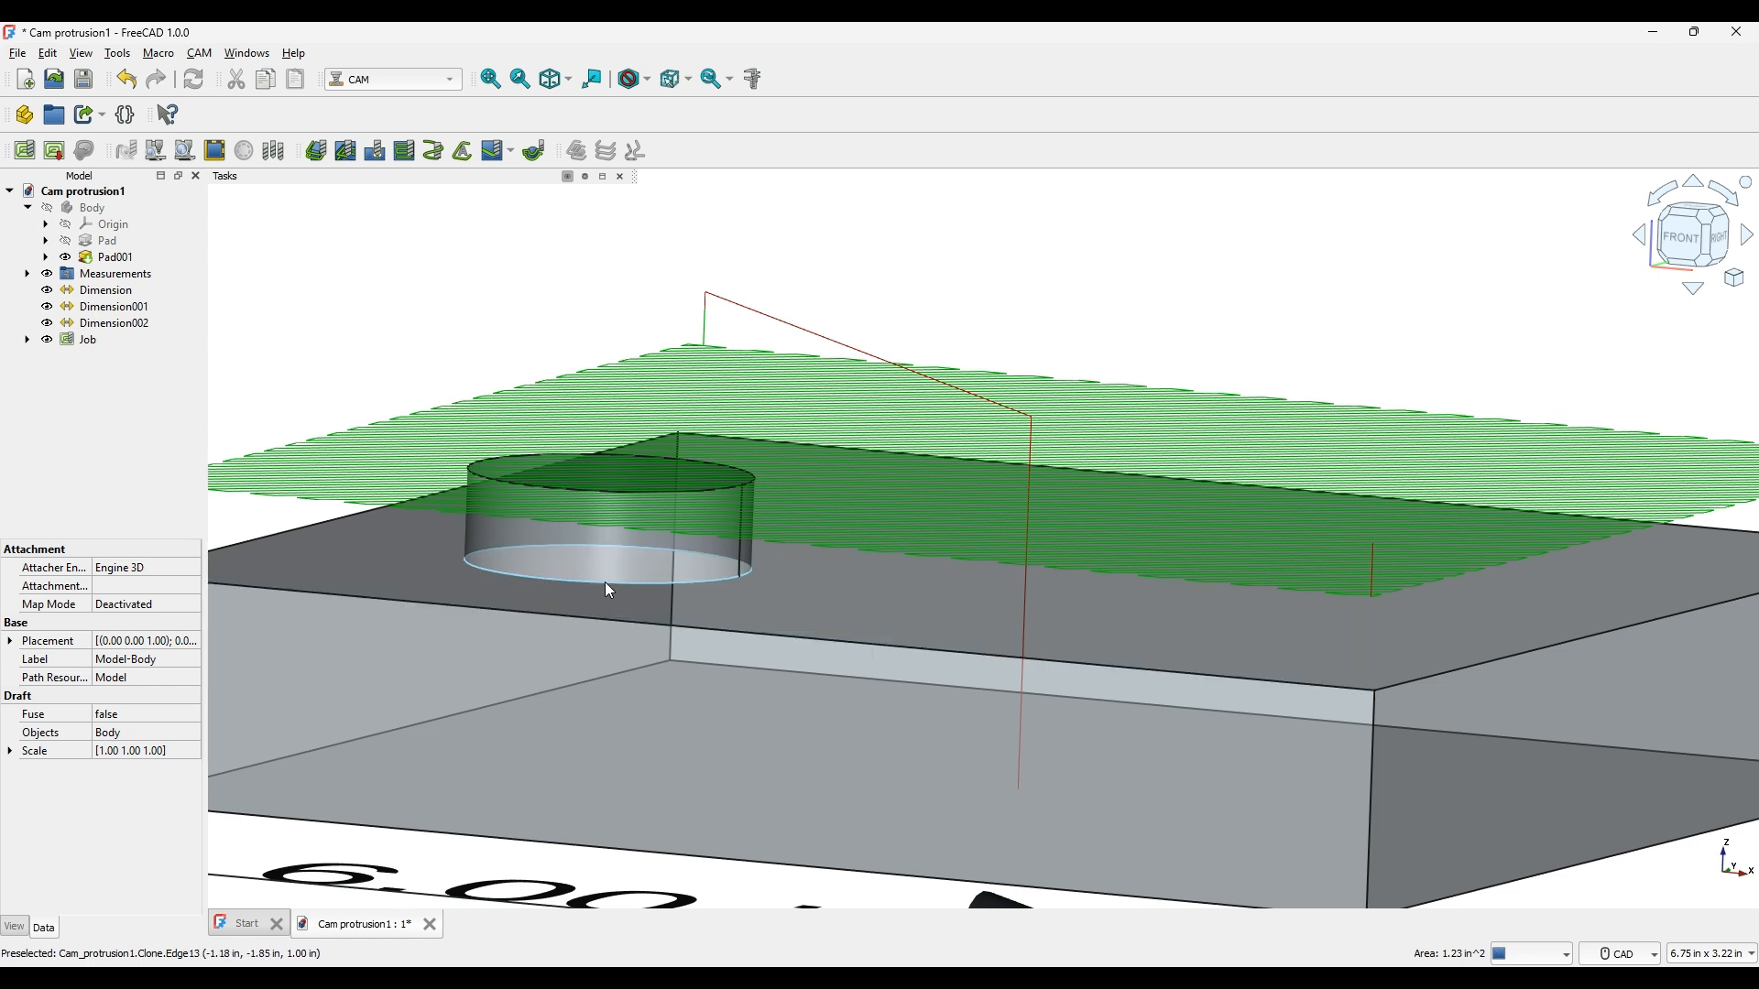
{"action": "scroll", "coordinate": [605, 581], "scroll_direction": "down", "scroll_amount": 5}
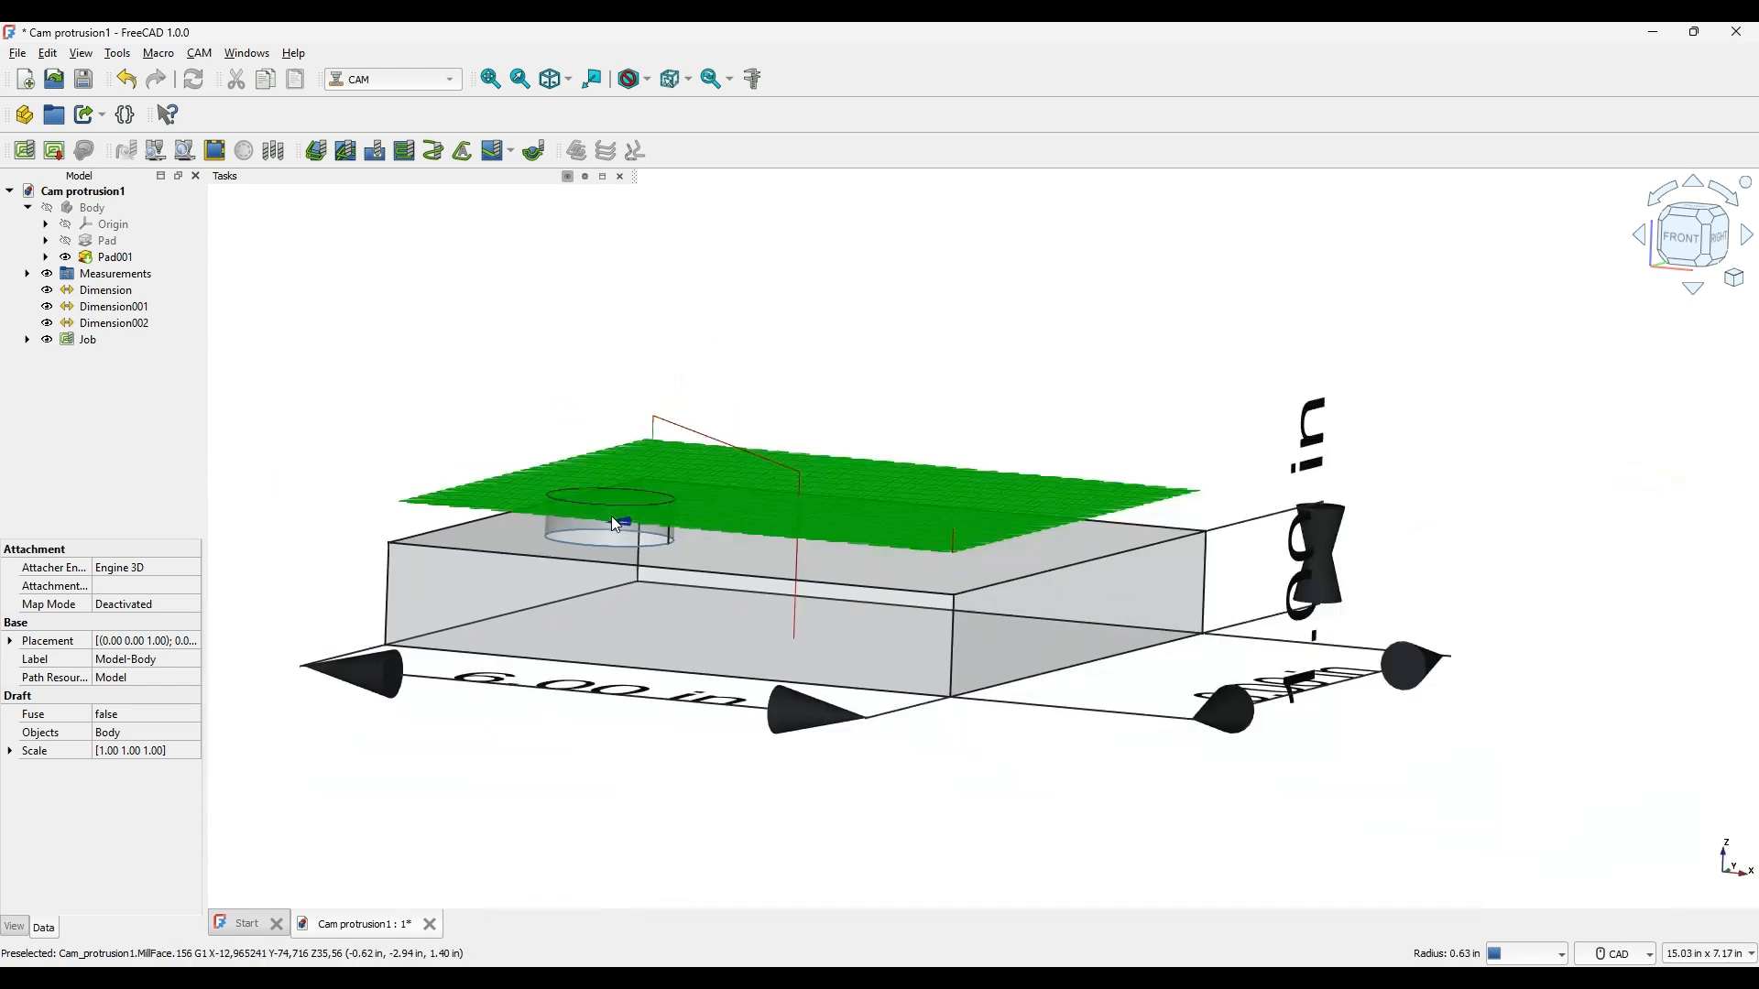
{"action": "key", "text": "0"}
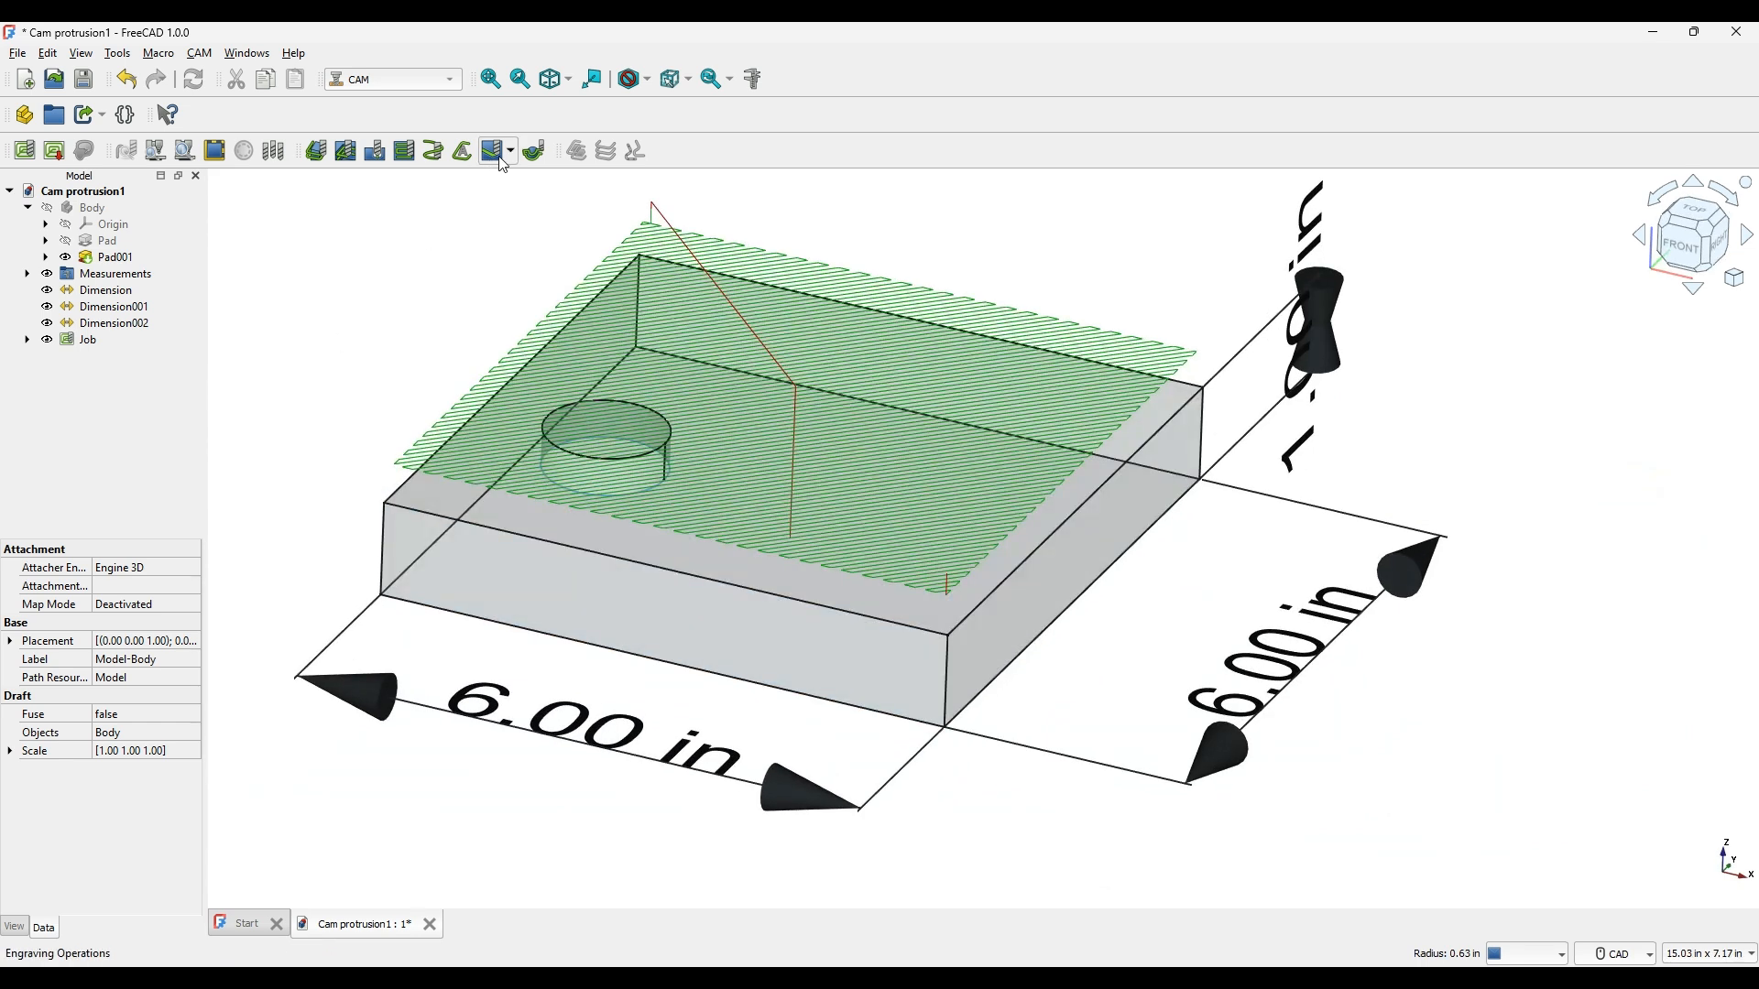
{"action": "left_click", "coordinate": [464, 158]}
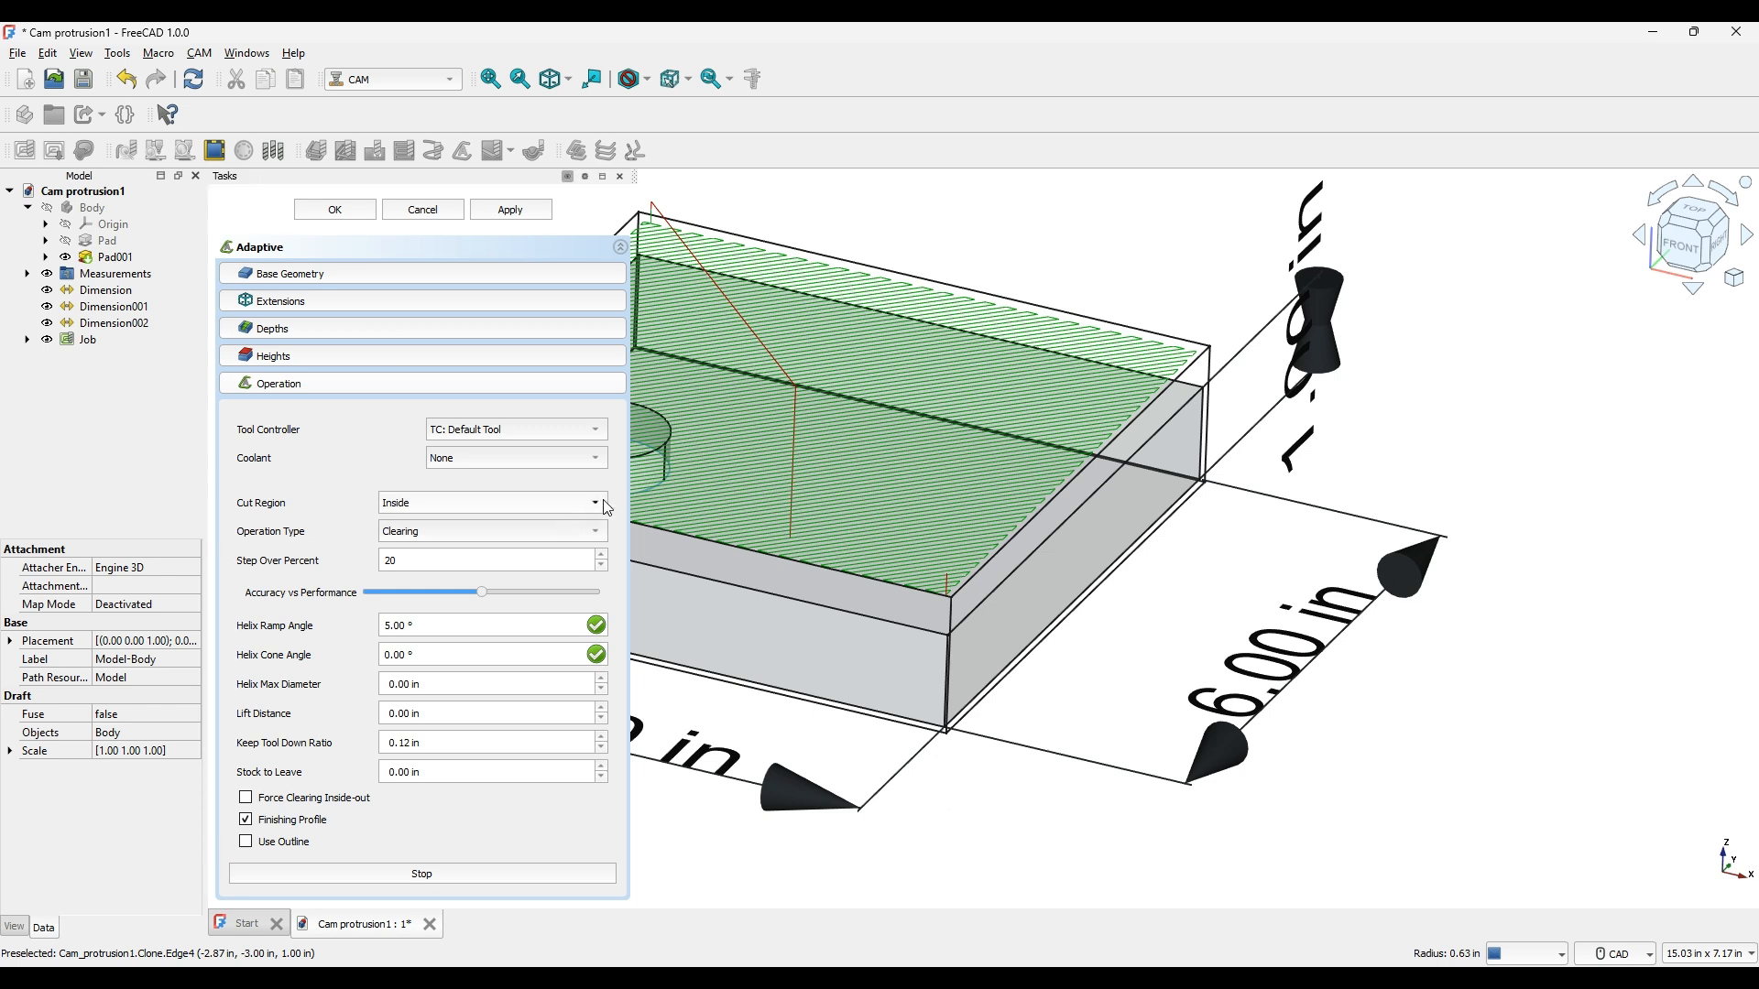
{"action": "scroll", "coordinate": [541, 500], "scroll_direction": "down", "scroll_amount": 1}
{"action": "left_click", "coordinate": [316, 330]}
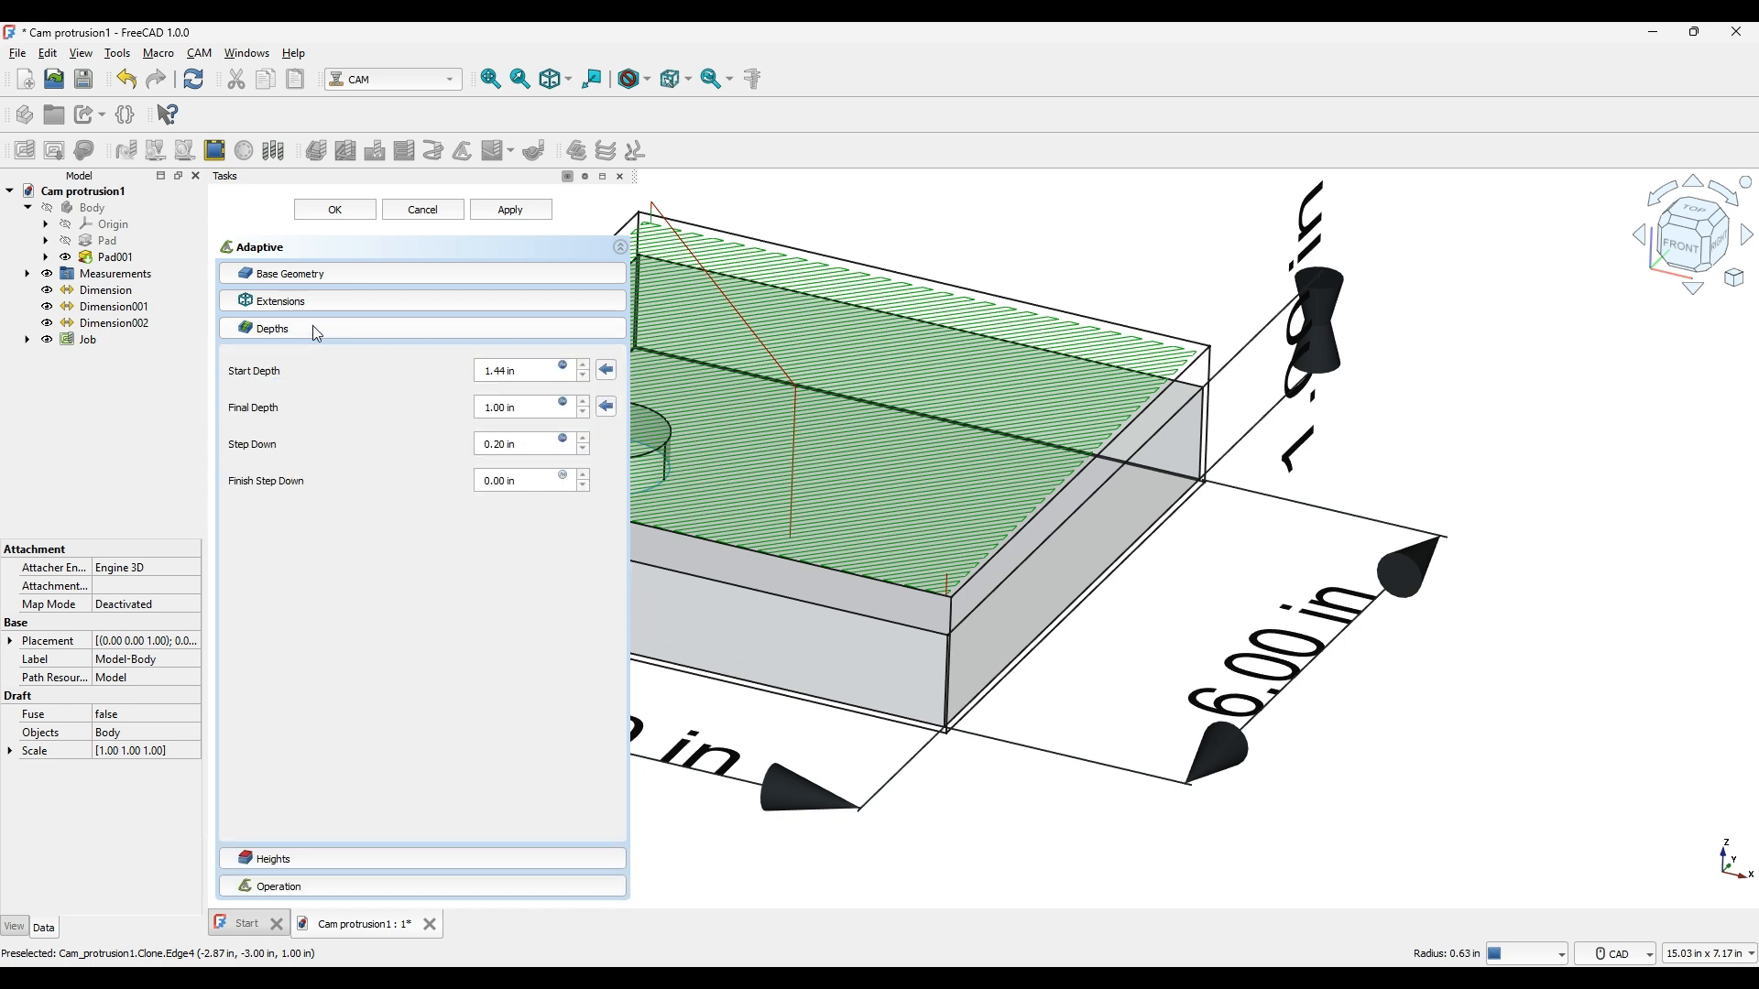
{"action": "left_click", "coordinate": [504, 370]}
{"action": "left_click", "coordinate": [602, 375]}
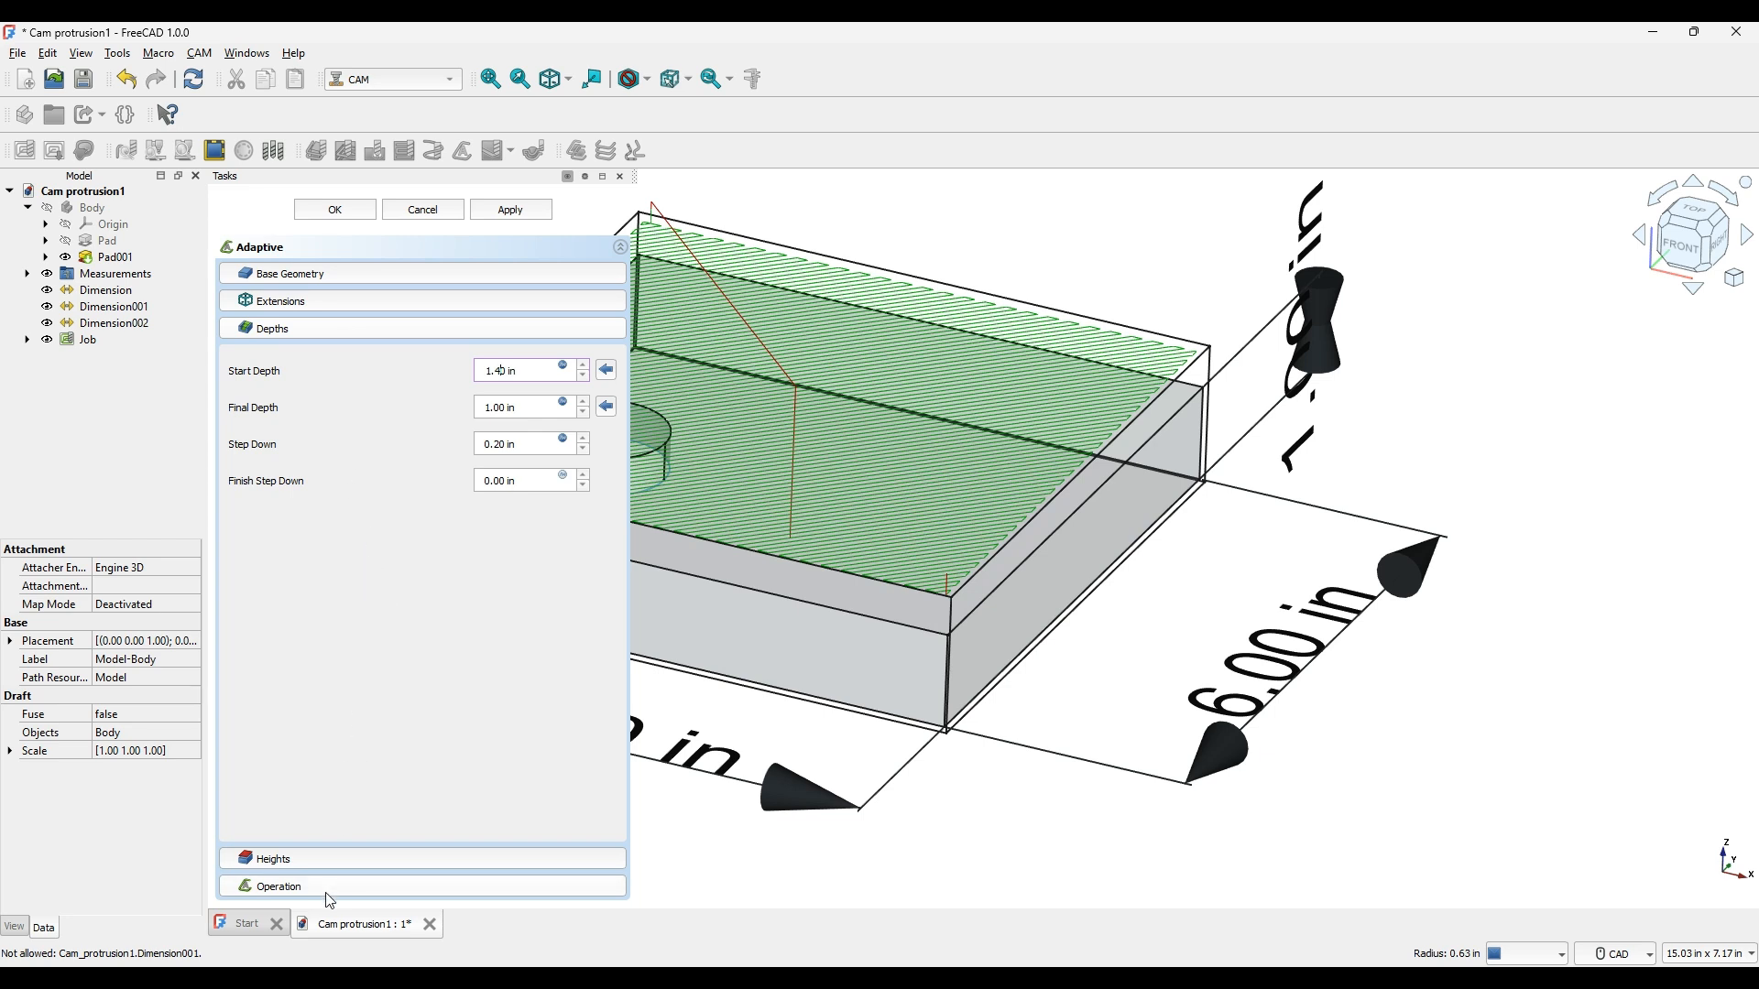
{"action": "left_click", "coordinate": [328, 891]}
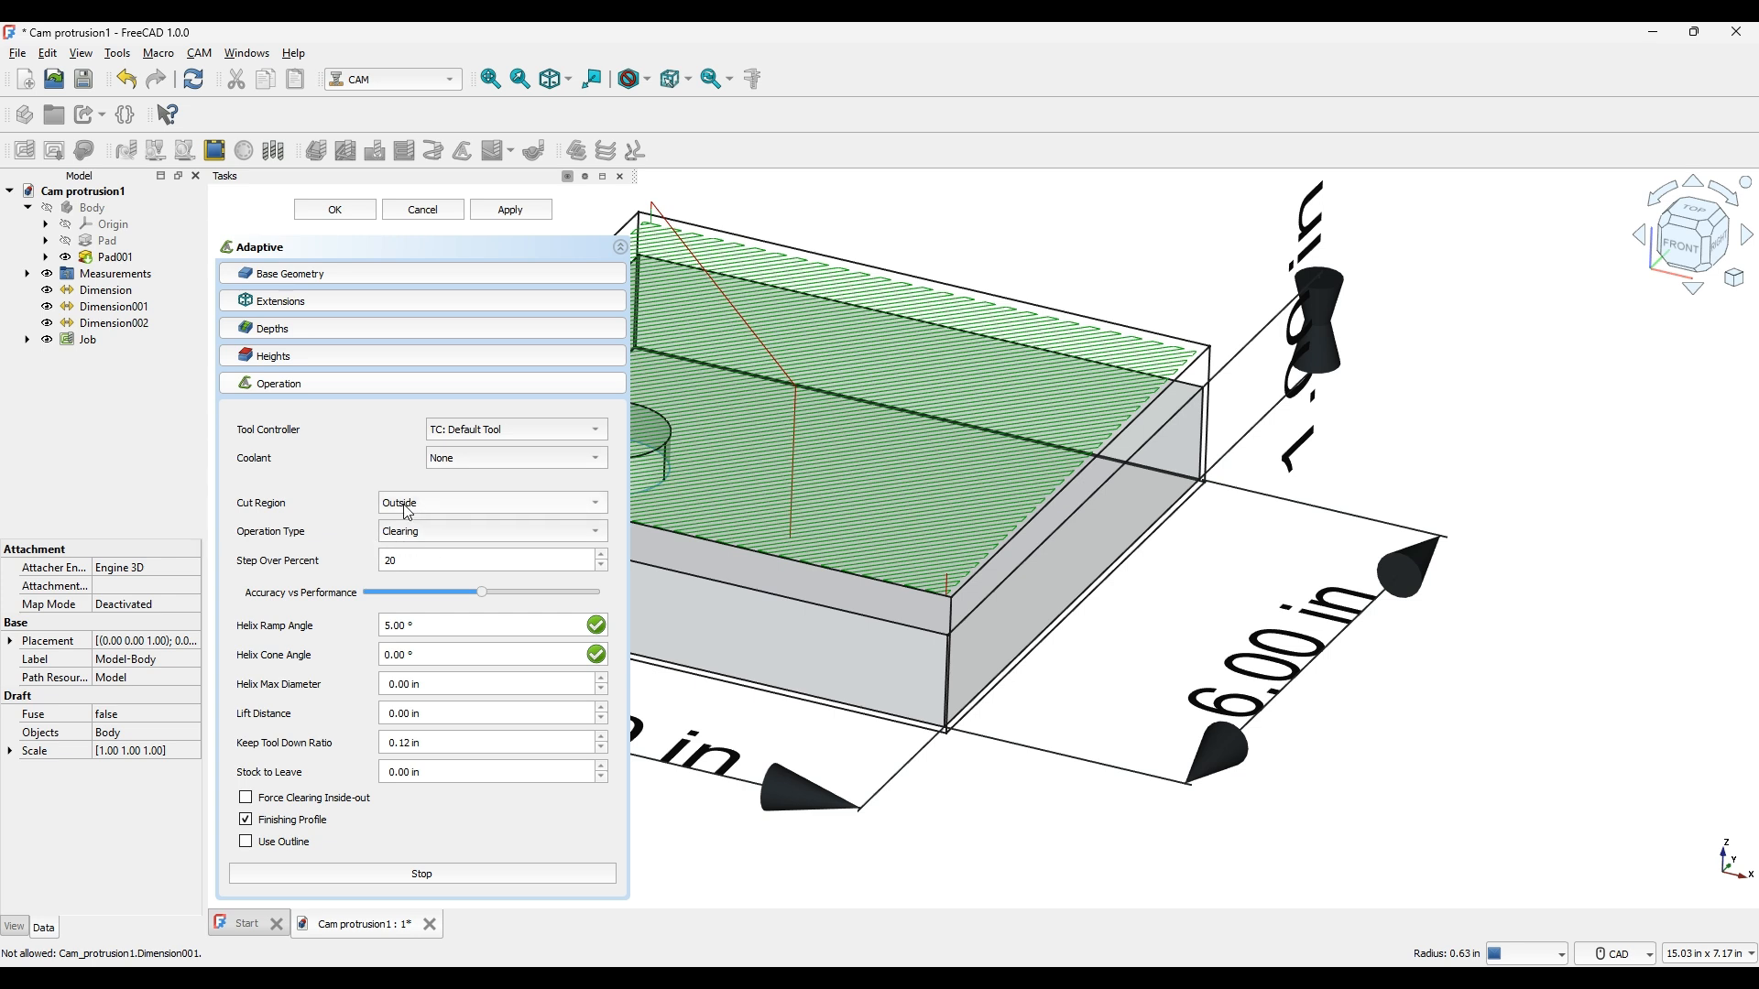
{"action": "left_click", "coordinate": [354, 215]}
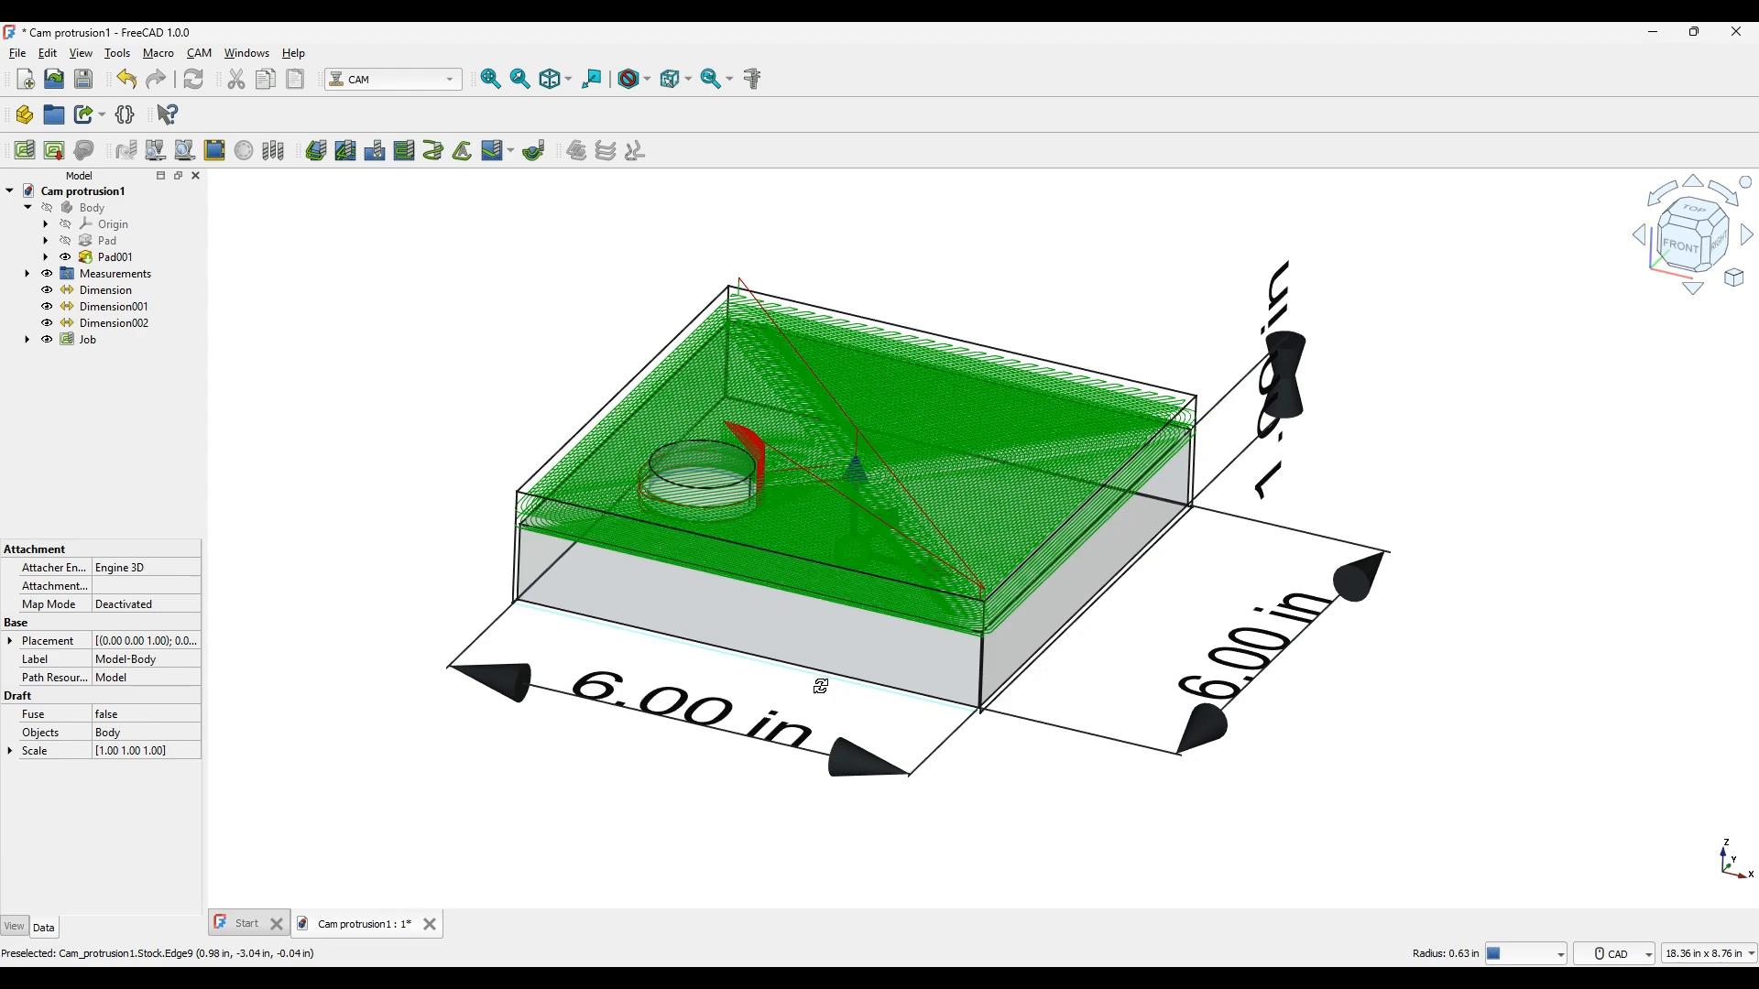
Step: Add a Profile operation on the boss's base edge with cut side Outside and a start depth of 1.40 in
{"action": "middle_click_drag", "start_coordinate": [828, 636], "coordinate": [754, 453]}
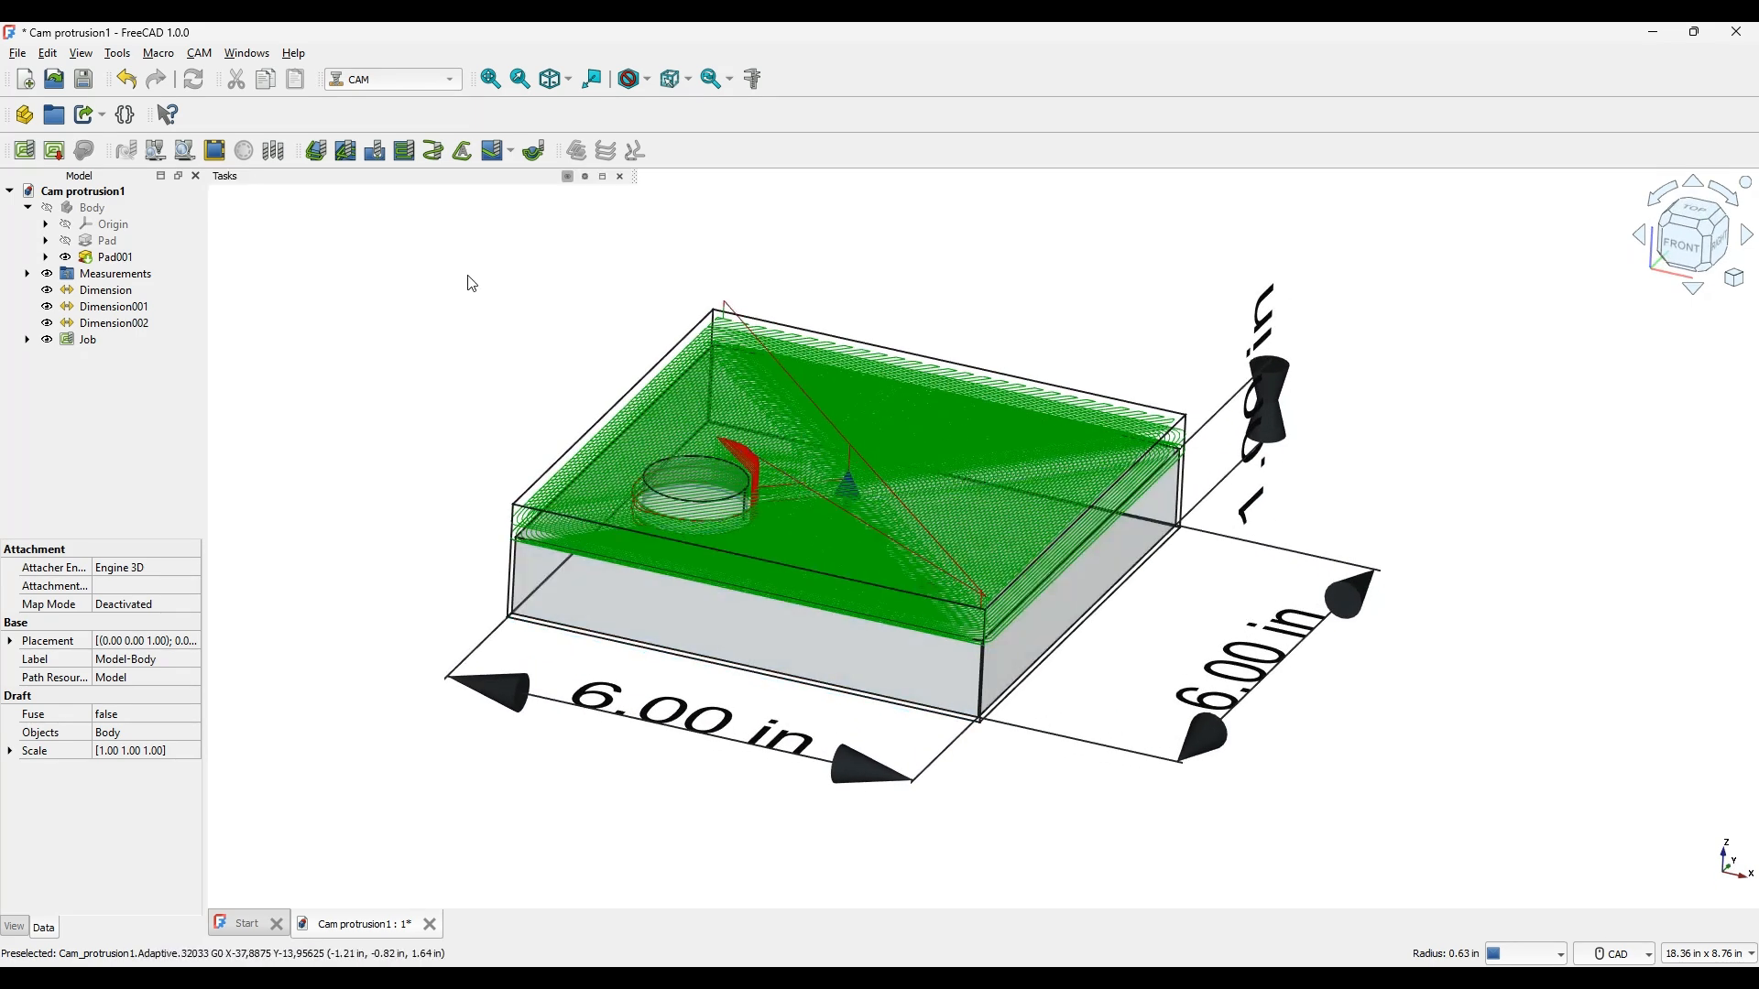
{"action": "left_click", "coordinate": [317, 152]}
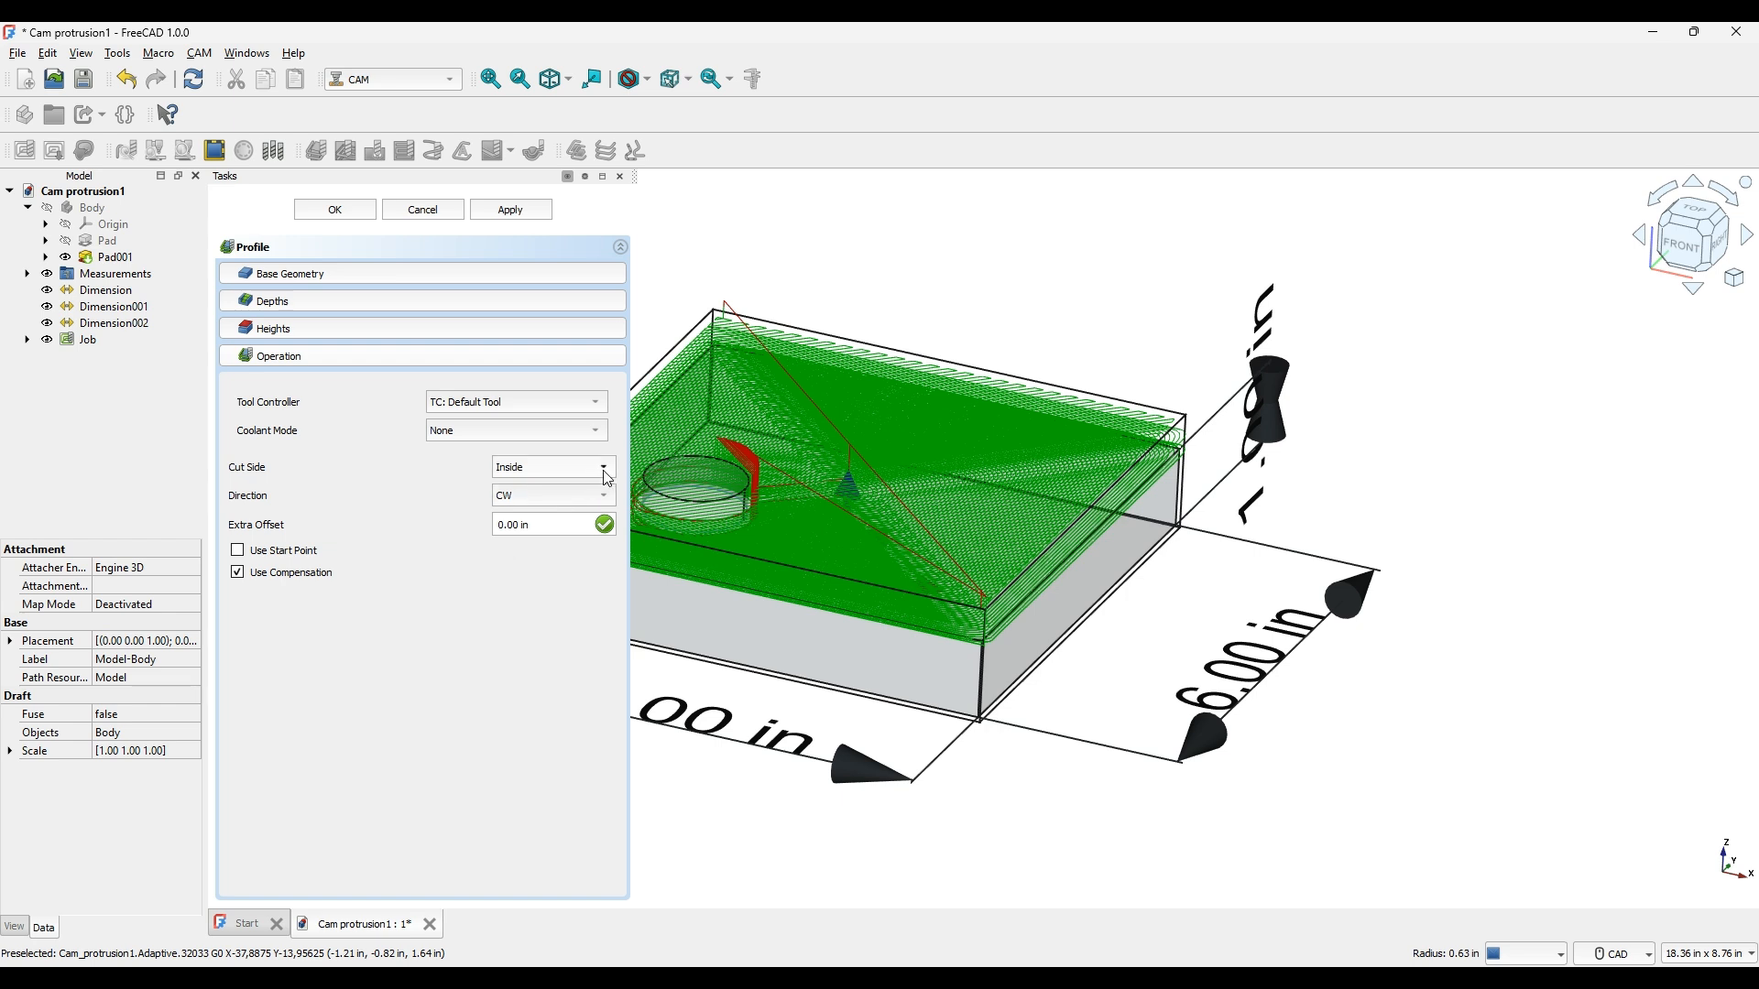
{"action": "scroll", "coordinate": [577, 463], "scroll_direction": "up", "scroll_amount": 1}
{"action": "left_click", "coordinate": [291, 303]}
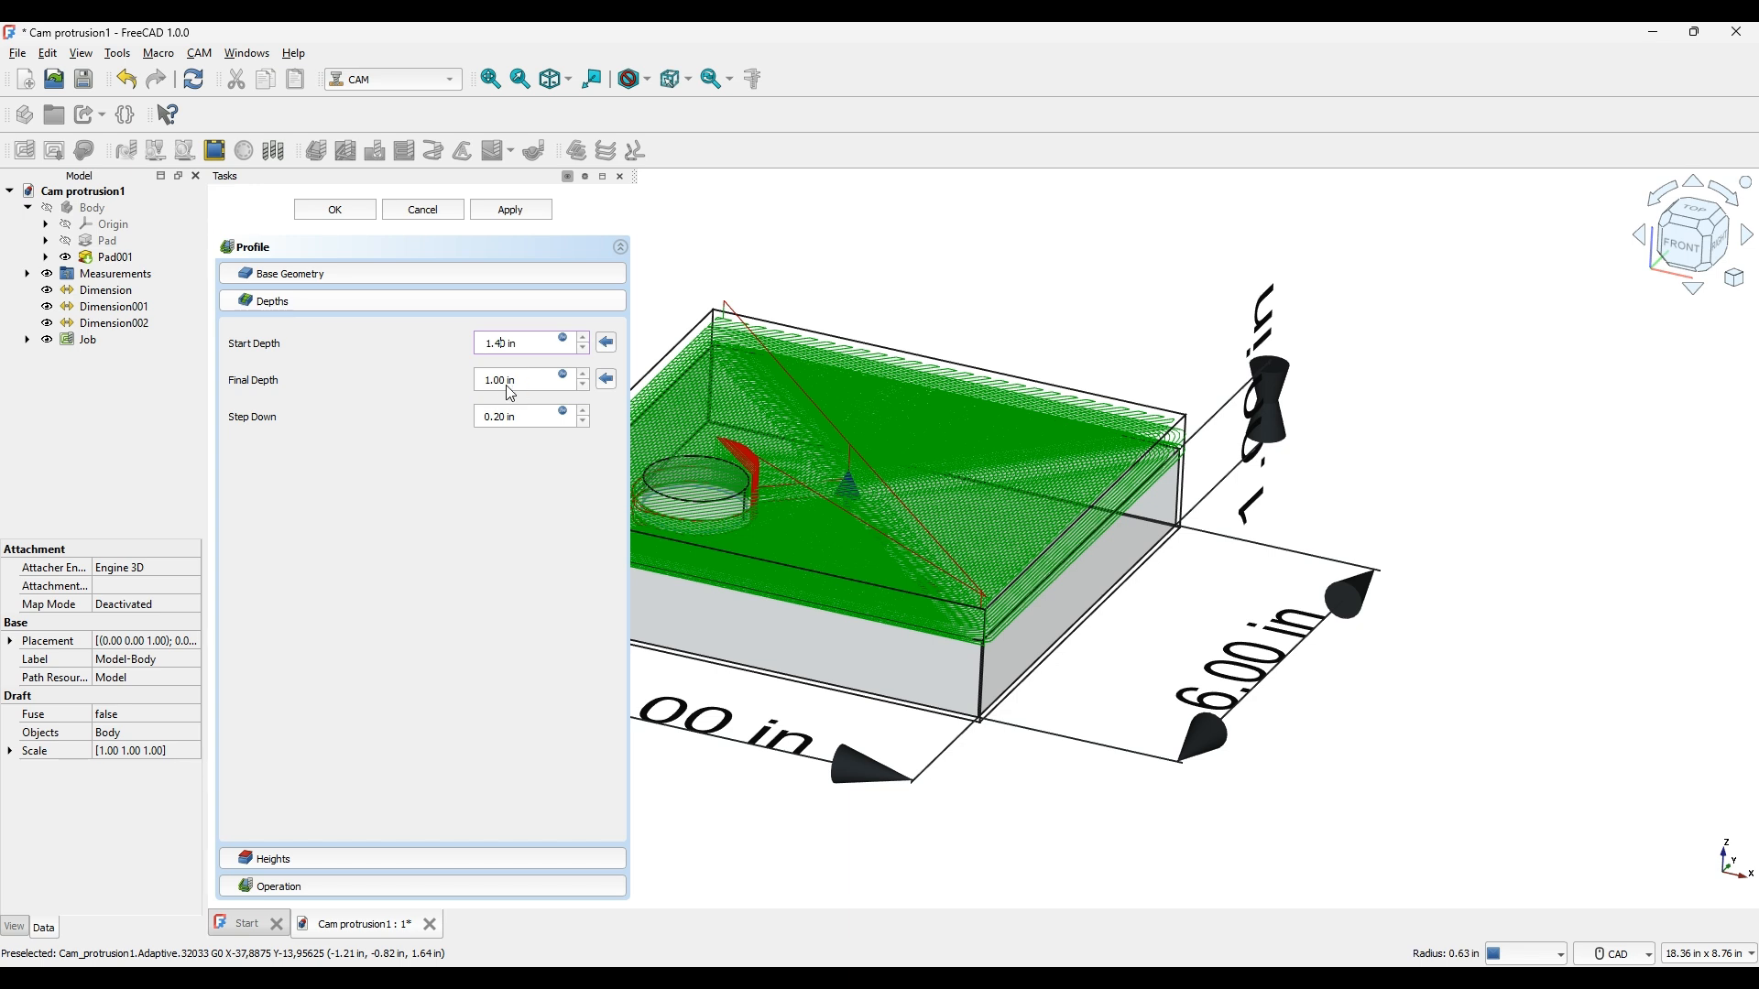
{"action": "left_click", "coordinate": [329, 215]}
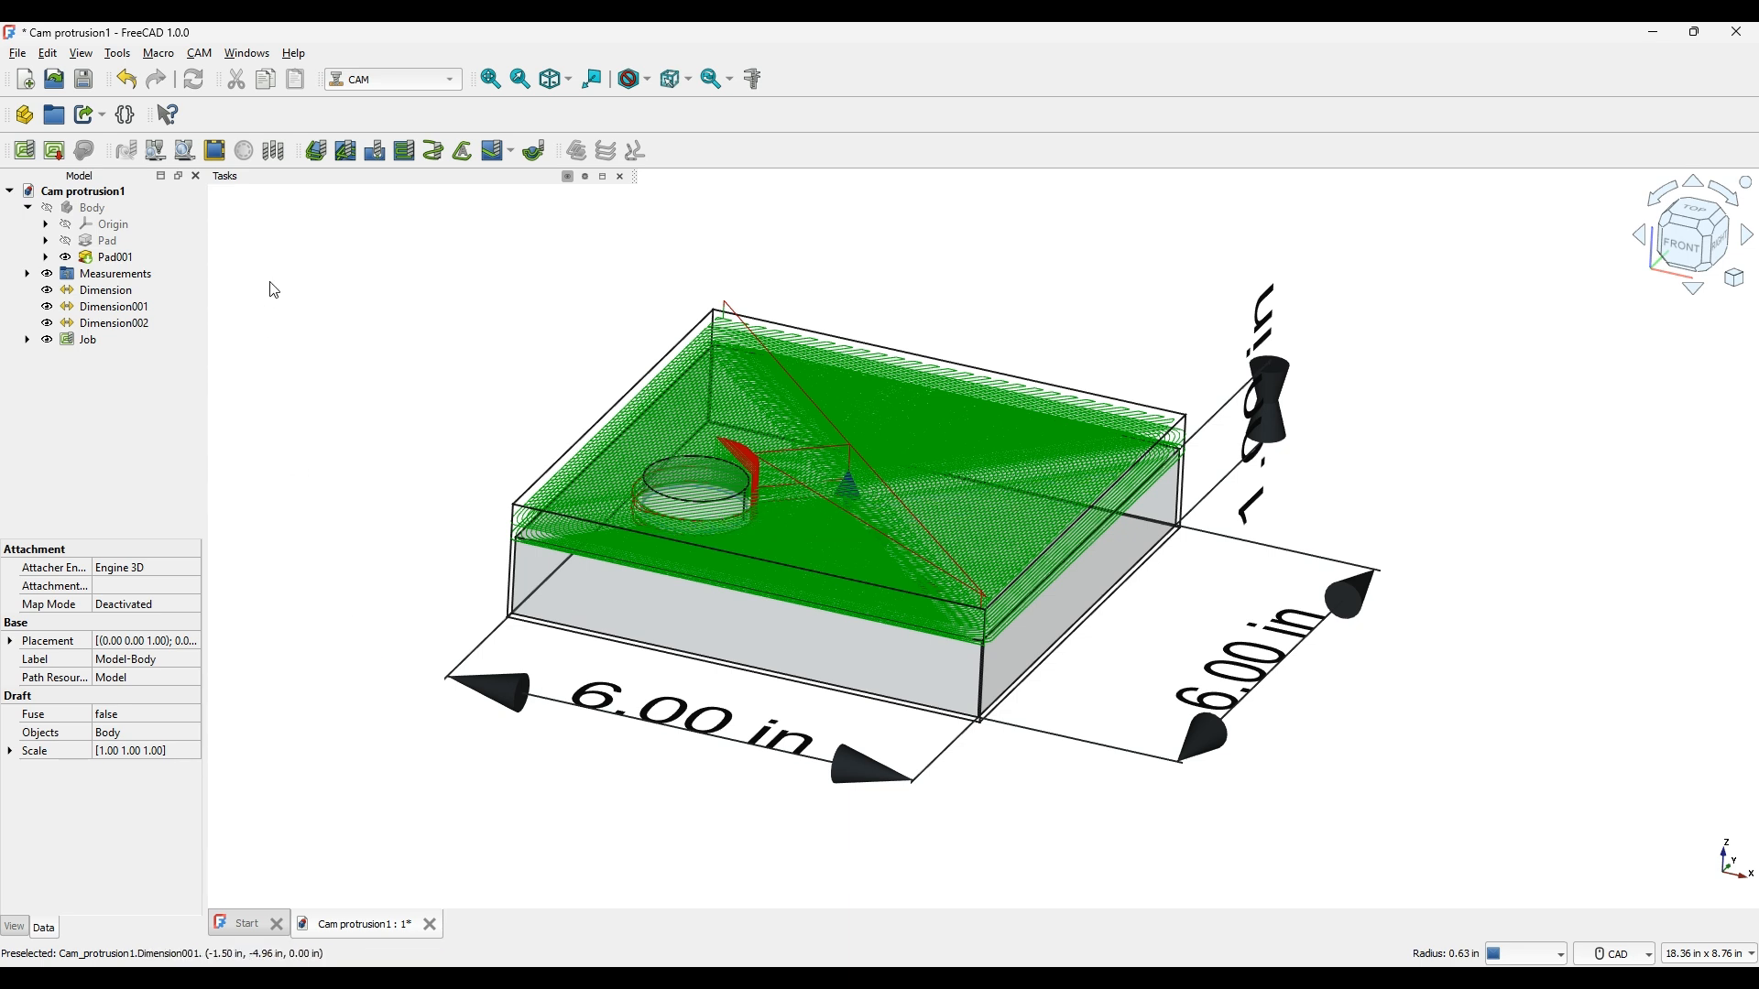
Step: Add an Outside Profile operation around the whole block with no geometry selected, from 1.44 in down to -0.04 in
{"action": "left_click", "coordinate": [1599, 618]}
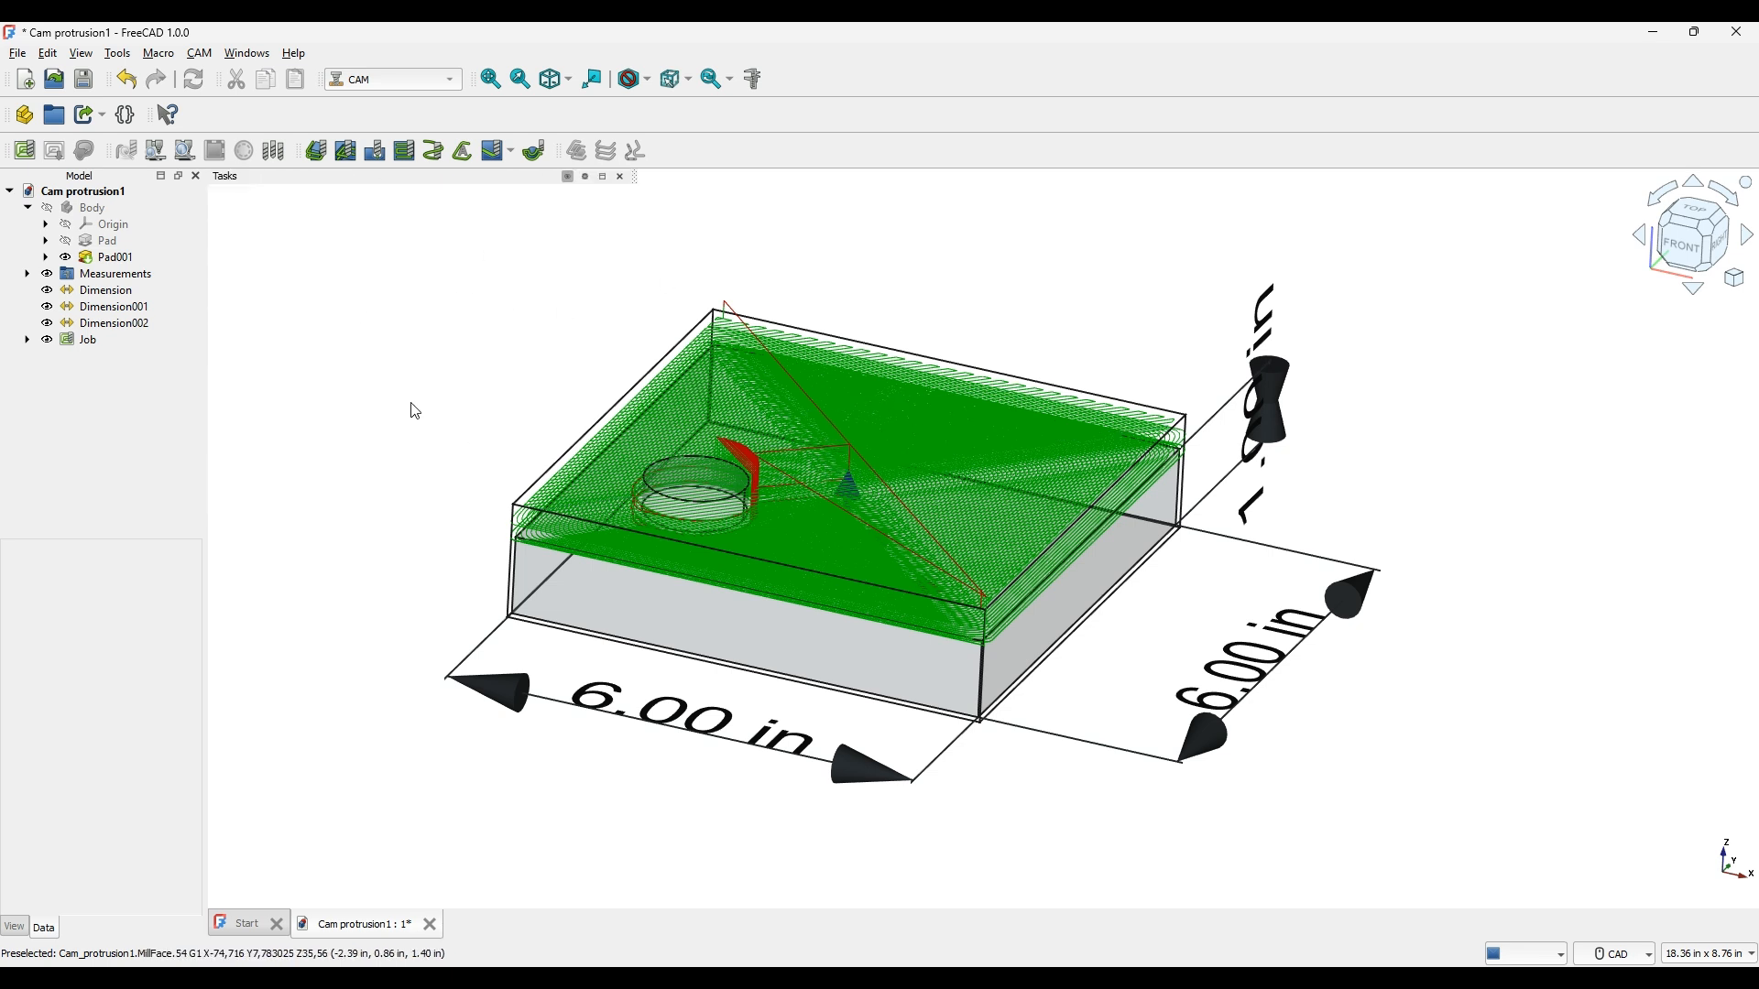
{"action": "left_click", "coordinate": [317, 152]}
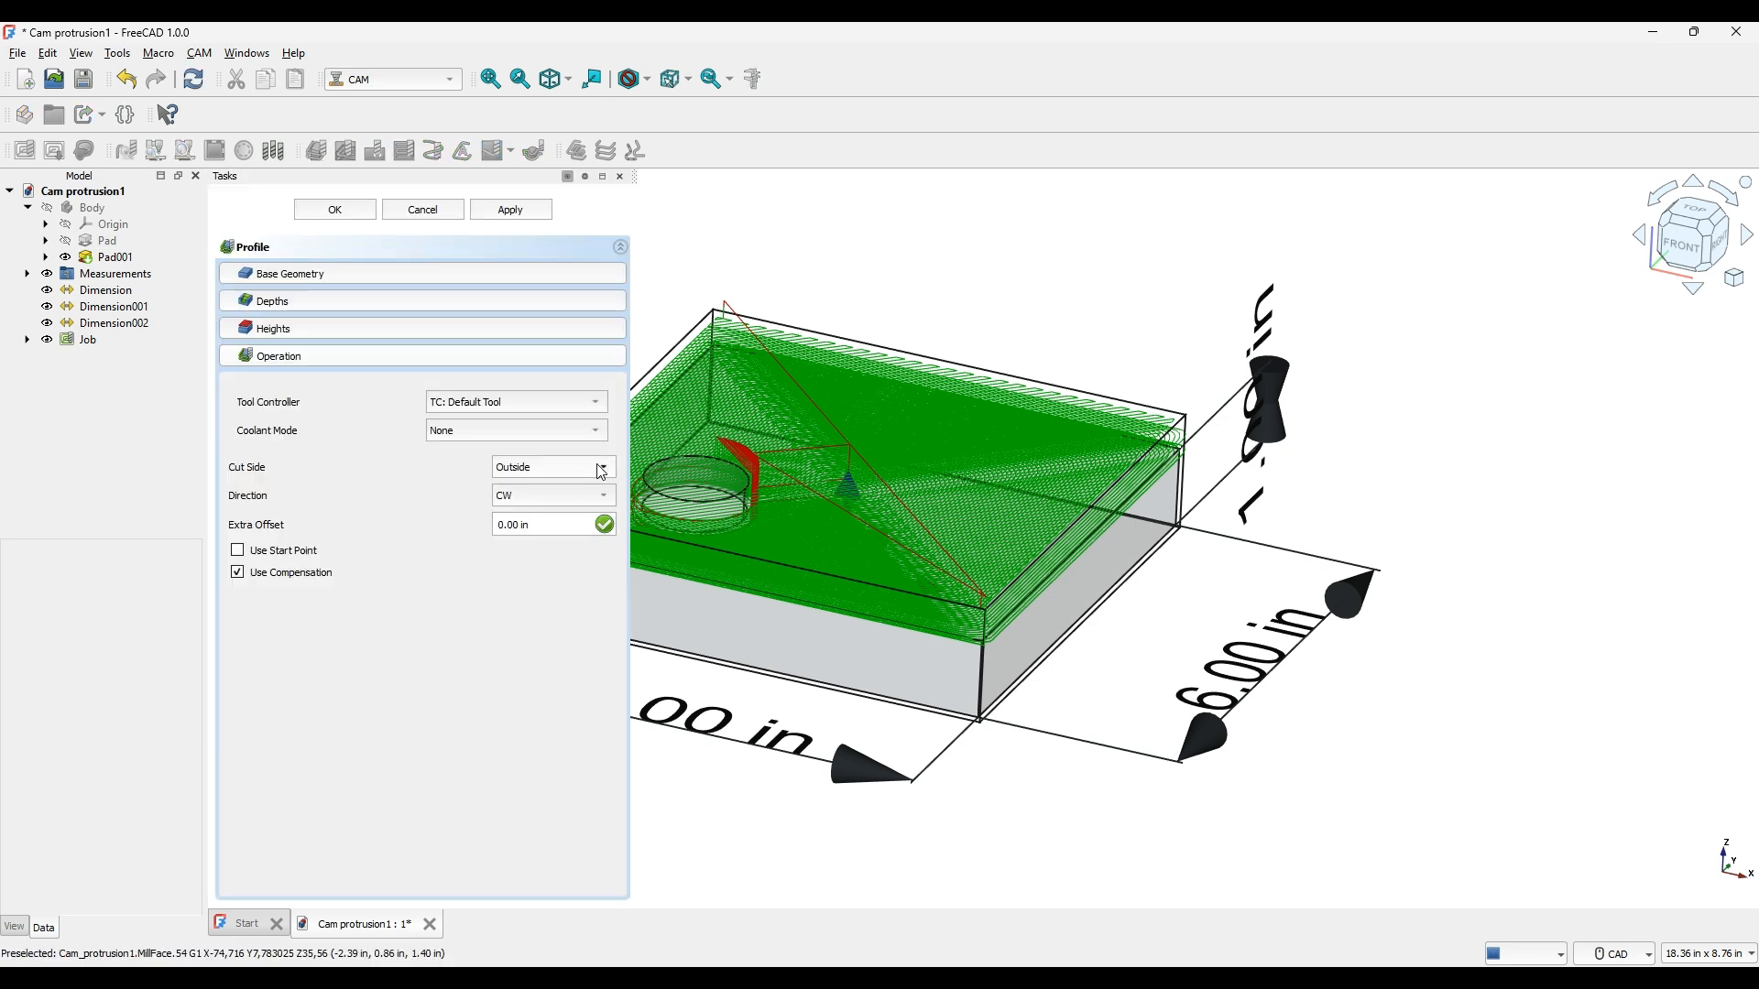
{"action": "left_click", "coordinate": [306, 299]}
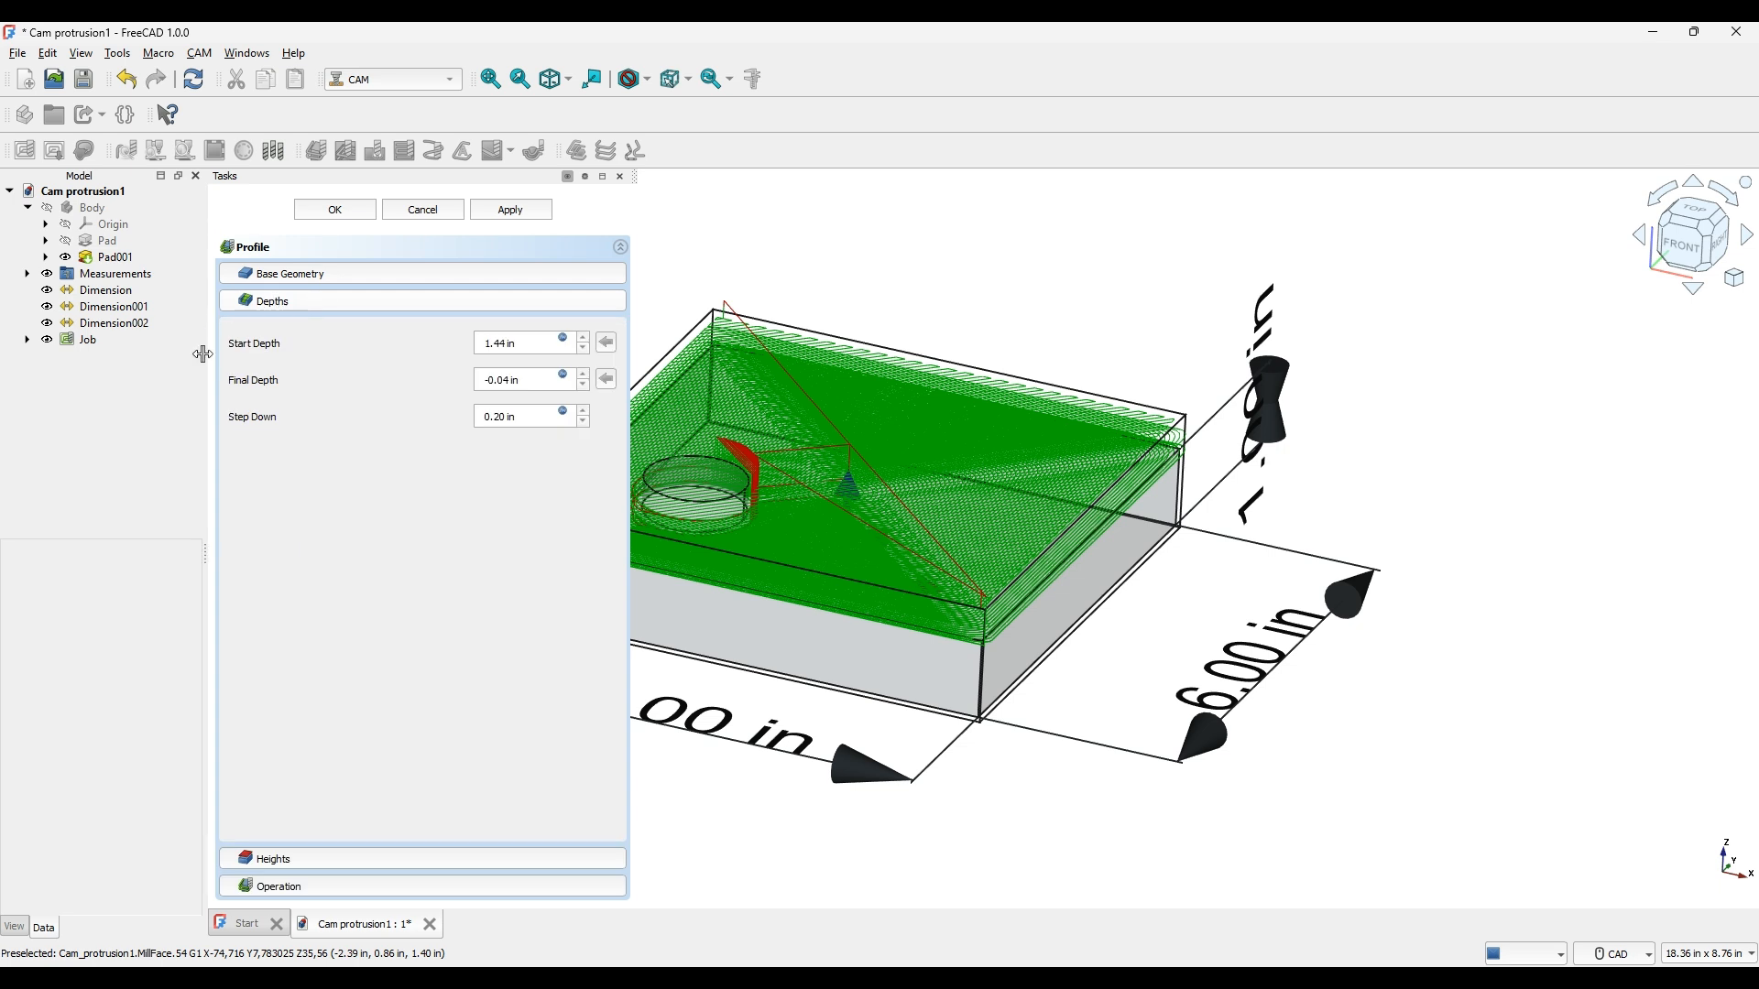
{"action": "left_click", "coordinate": [520, 345]}
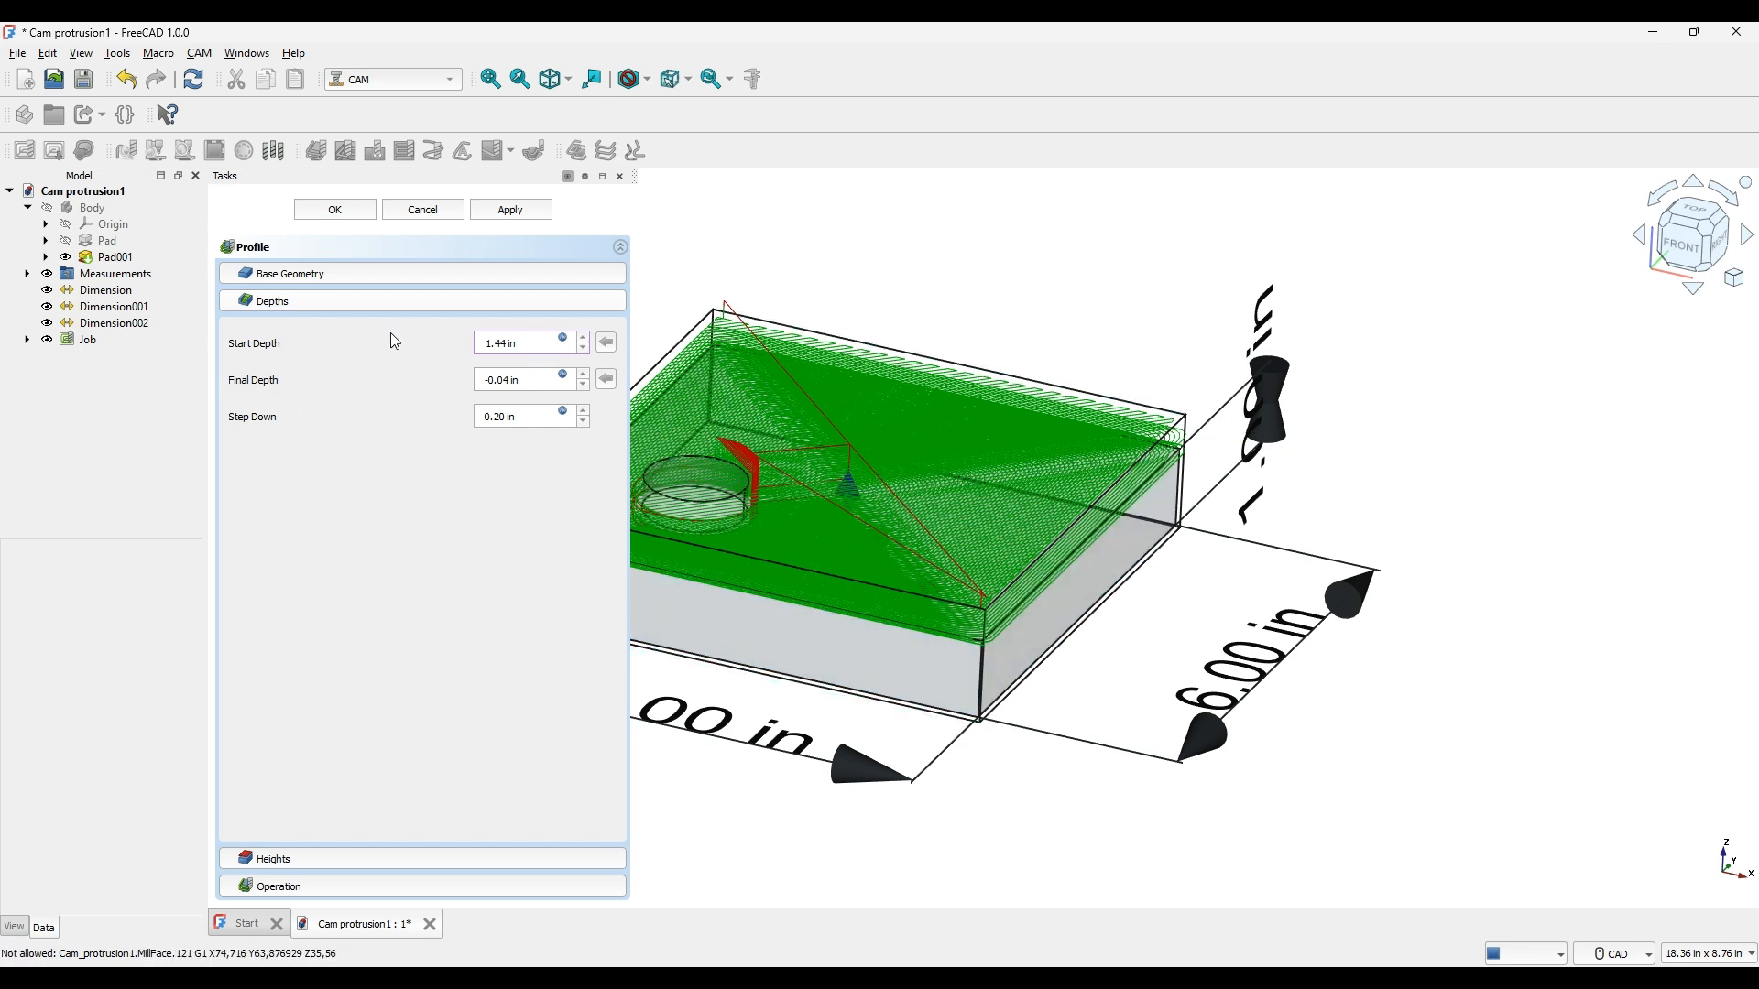
{"action": "left_click", "coordinate": [336, 210]}
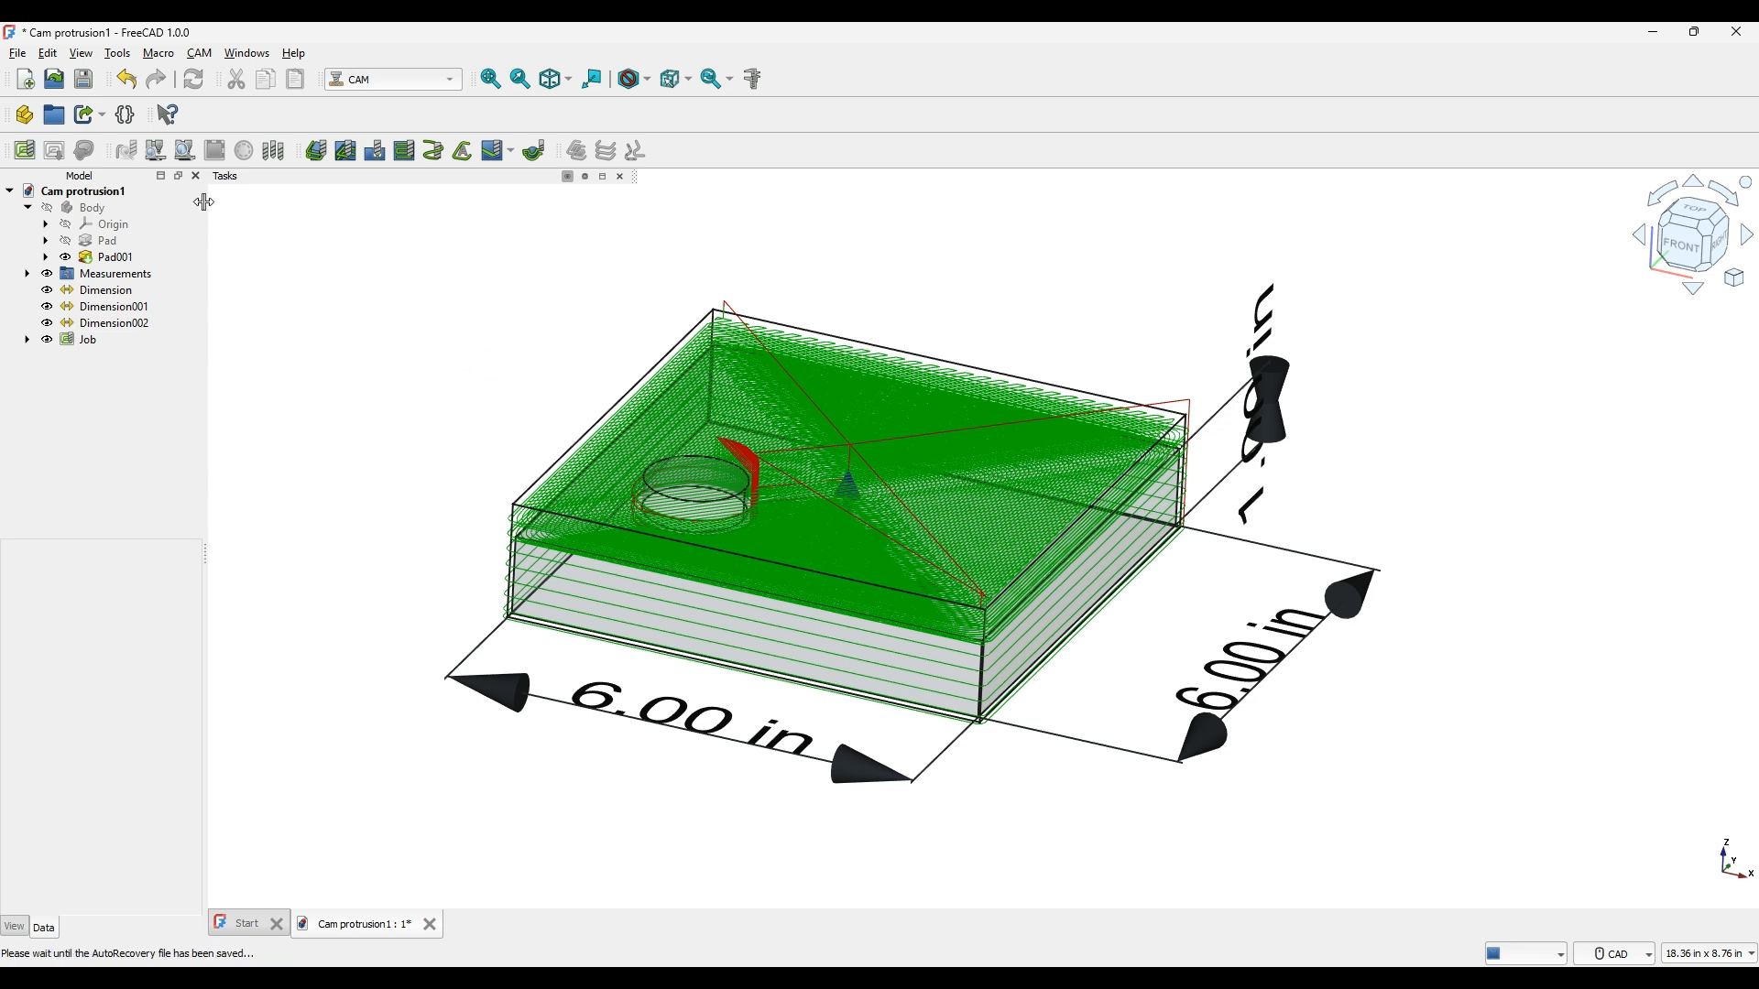
Step: Run the material removal simulation of the job's toolpaths at X40 speed
{"action": "left_click", "coordinate": [185, 151]}
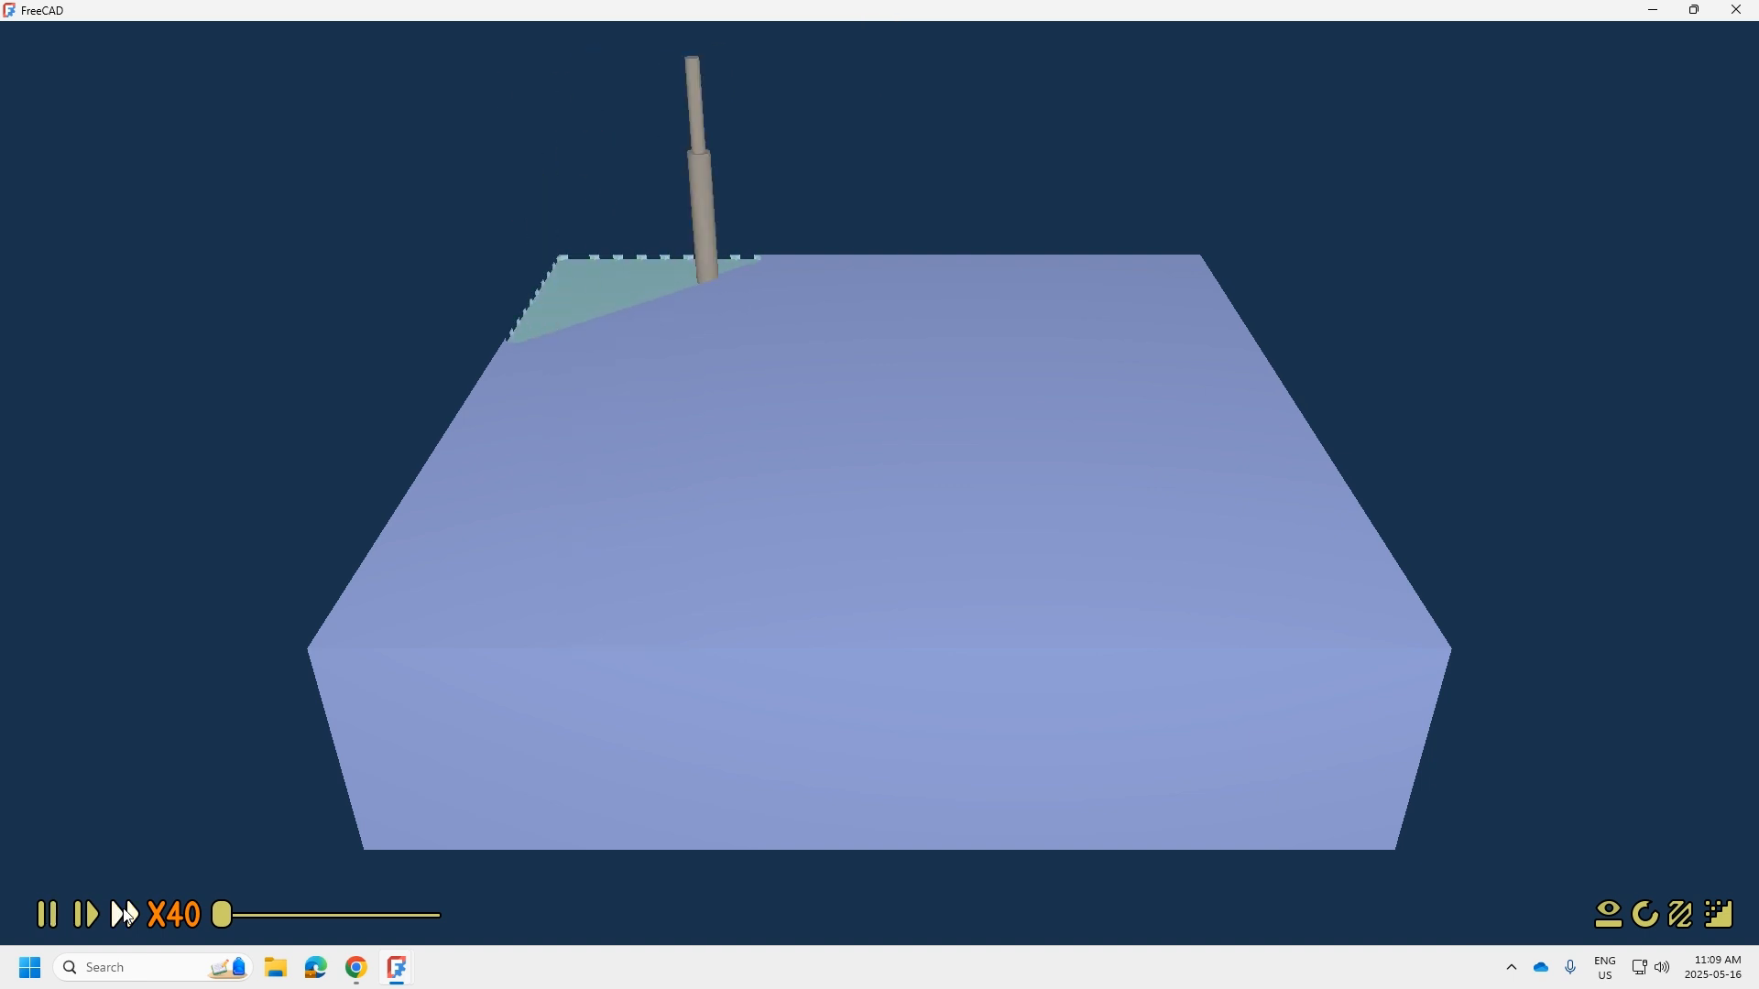